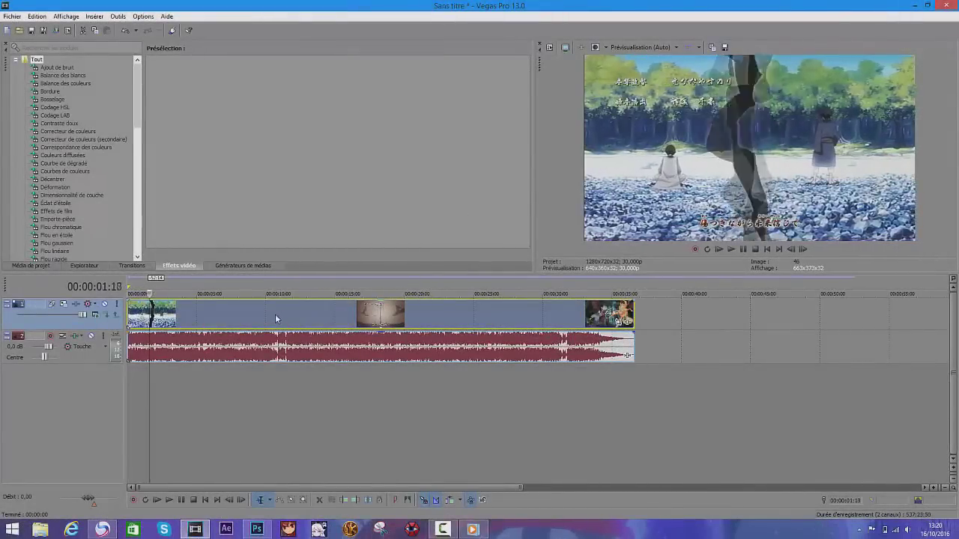
# Preview the crack, go back to the start, and save that frame as Image1.png in a new 'ray effect' folder.
pyautogui.press('Return')
pyautogui.click(205, 500)
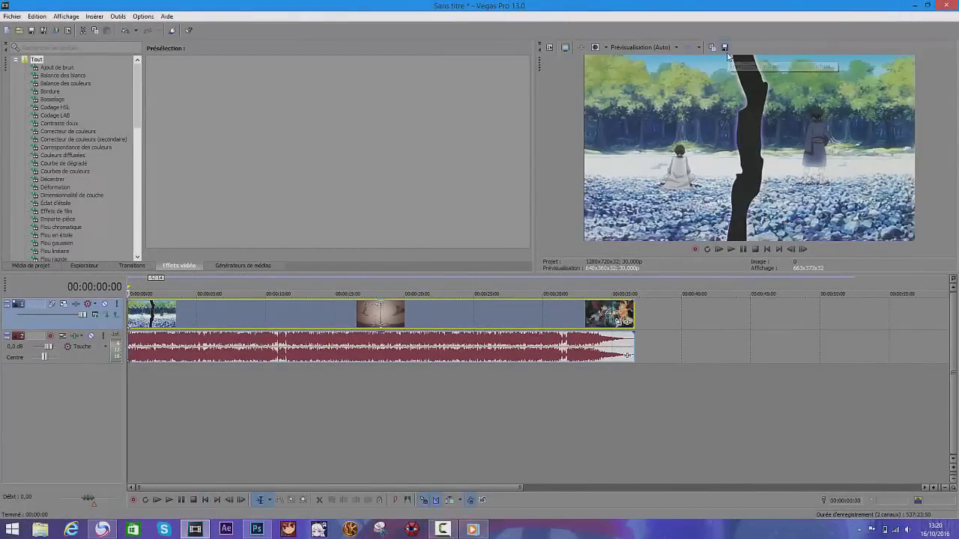
pyautogui.click(725, 50)
pyautogui.rightClick(471, 260)
pyautogui.moveTo(527, 378)
pyautogui.click(610, 374)
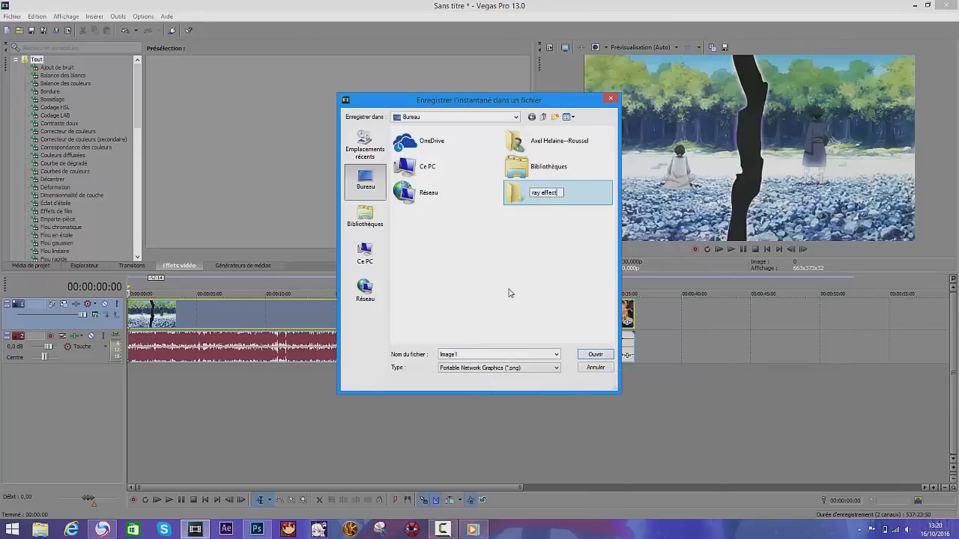
pyautogui.doubleClick(548, 196)
pyautogui.click(586, 355)
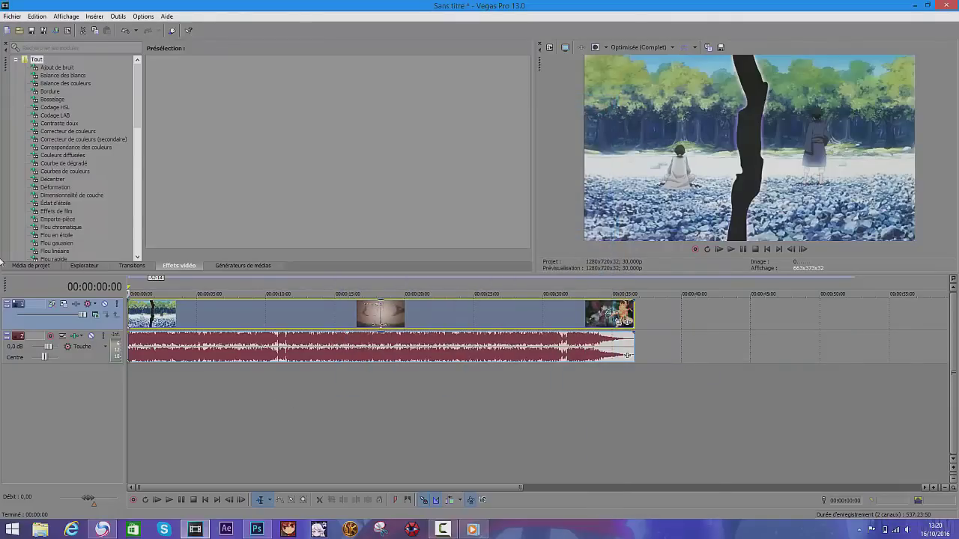
pyautogui.scroll(3, 129, 284)
pyautogui.scroll(5, 129, 285)
# Step forward frame by frame, saving snapshots Image2, Image3 and Image4.
pyautogui.click(132, 314)
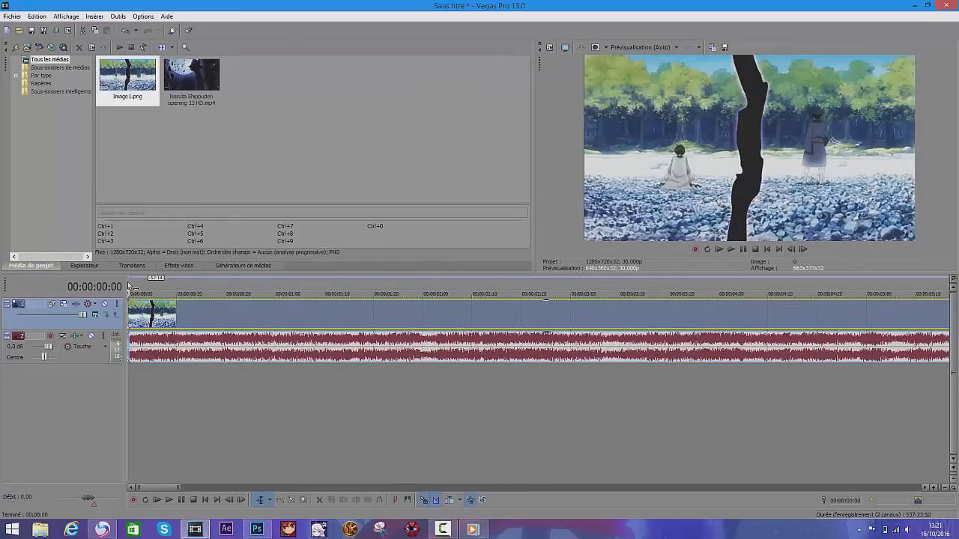
pyautogui.click(723, 47)
pyautogui.click(609, 355)
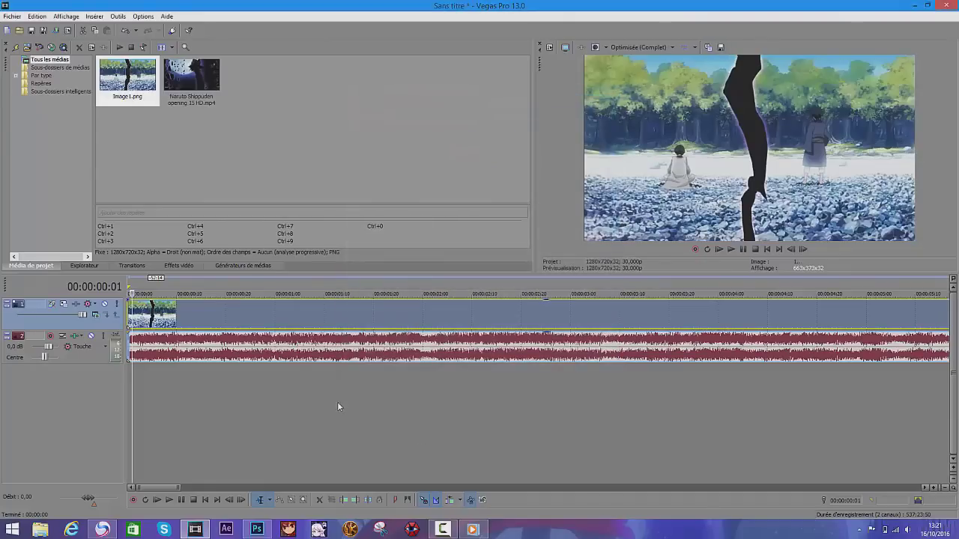
pyautogui.click(137, 287)
pyautogui.click(724, 47)
pyautogui.click(595, 354)
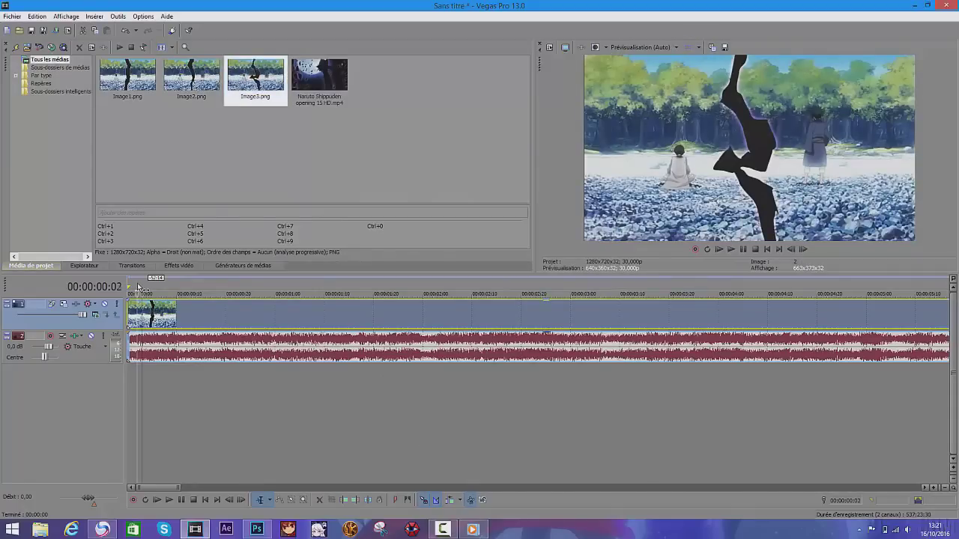
pyautogui.hotkey('alt', 'Right')
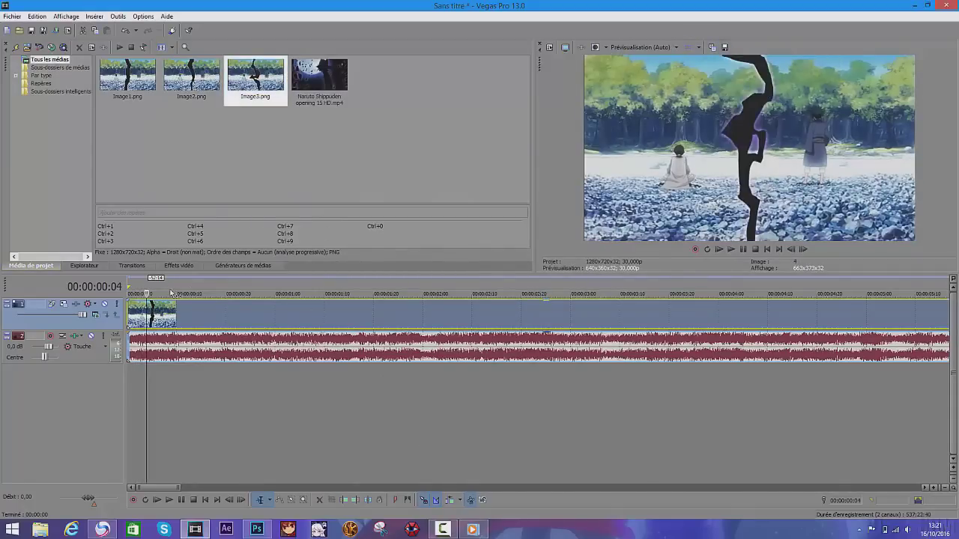
pyautogui.click(725, 47)
pyautogui.press('Return')
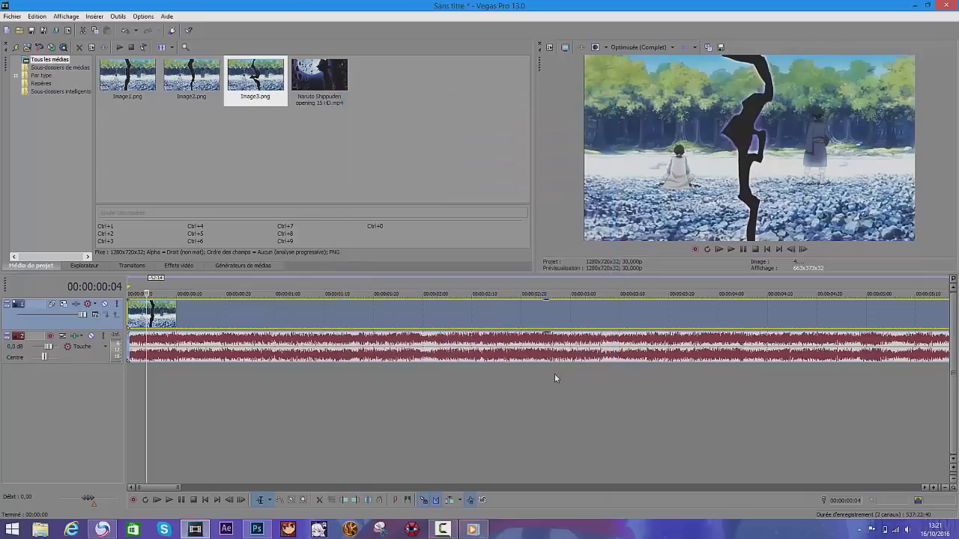
# Continue one frame at a time, saving snapshots Image5, Image6 and Image7.
pyautogui.hotkey('alt', 'Right')
pyautogui.click(724, 47)
pyautogui.click(601, 356)
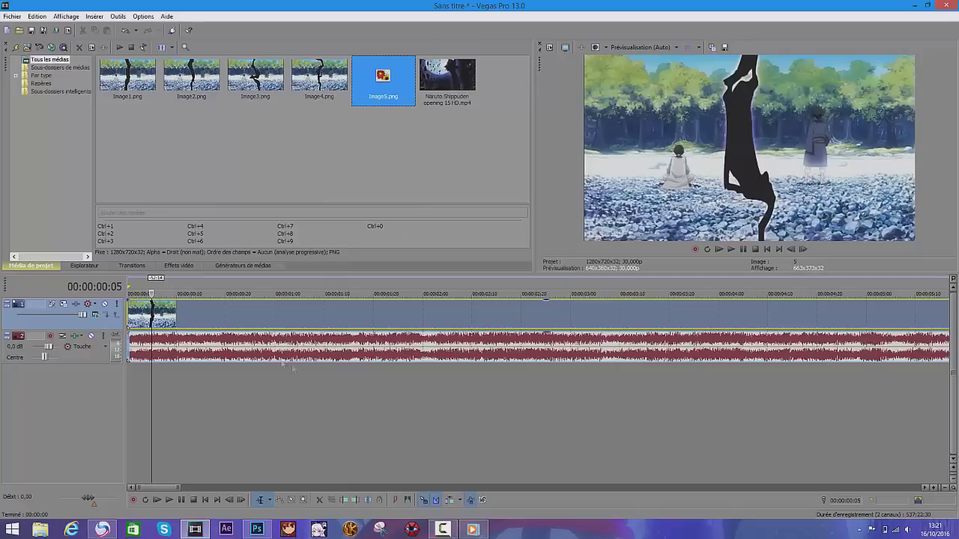
pyautogui.click(154, 290)
pyautogui.click(725, 48)
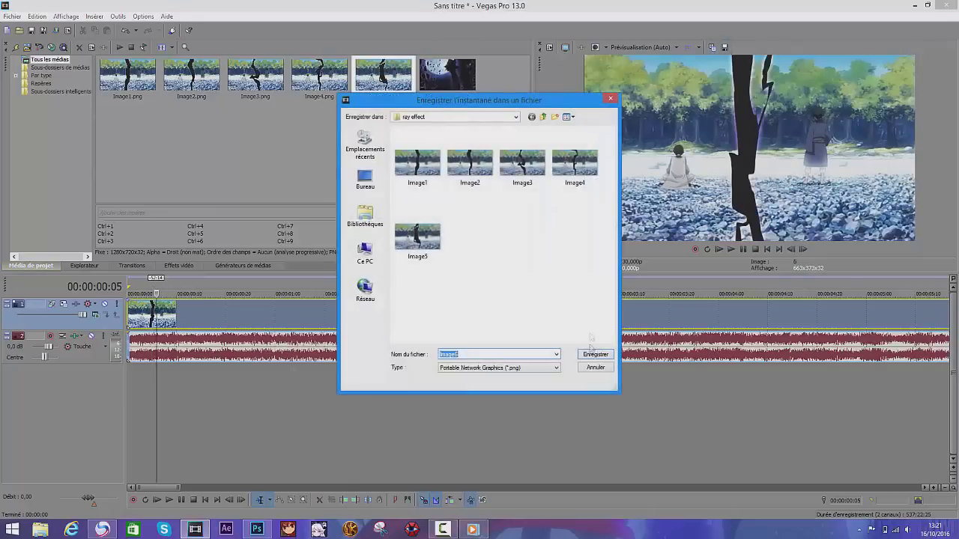
pyautogui.press('Return')
pyautogui.click(160, 290)
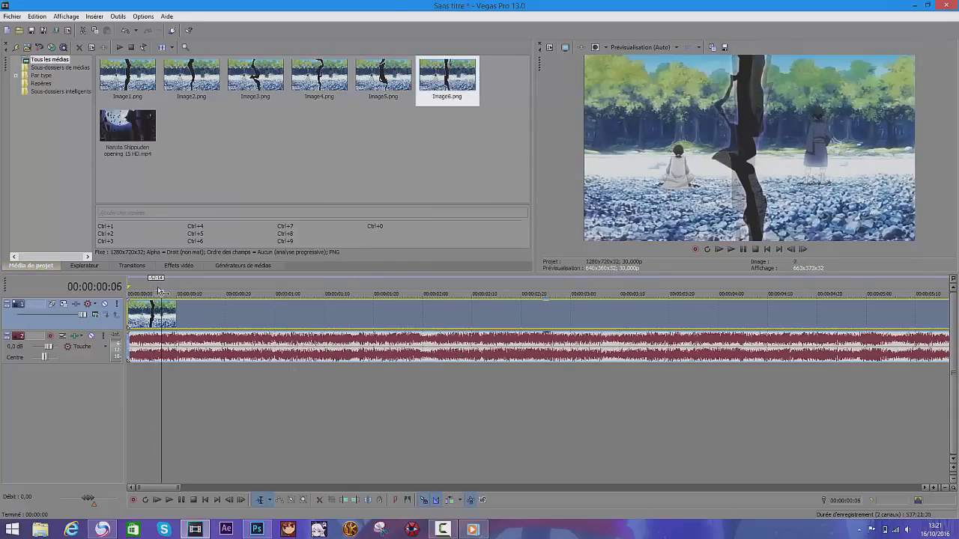
pyautogui.click(721, 47)
pyautogui.click(589, 357)
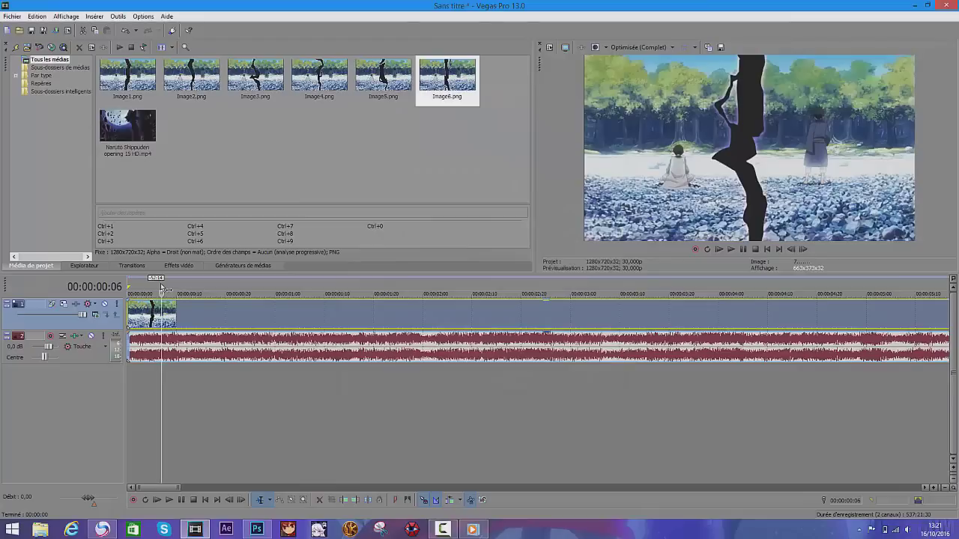
# Advance through the last frames, saving snapshots Image8, Image9 and Image10.
pyautogui.click(166, 289)
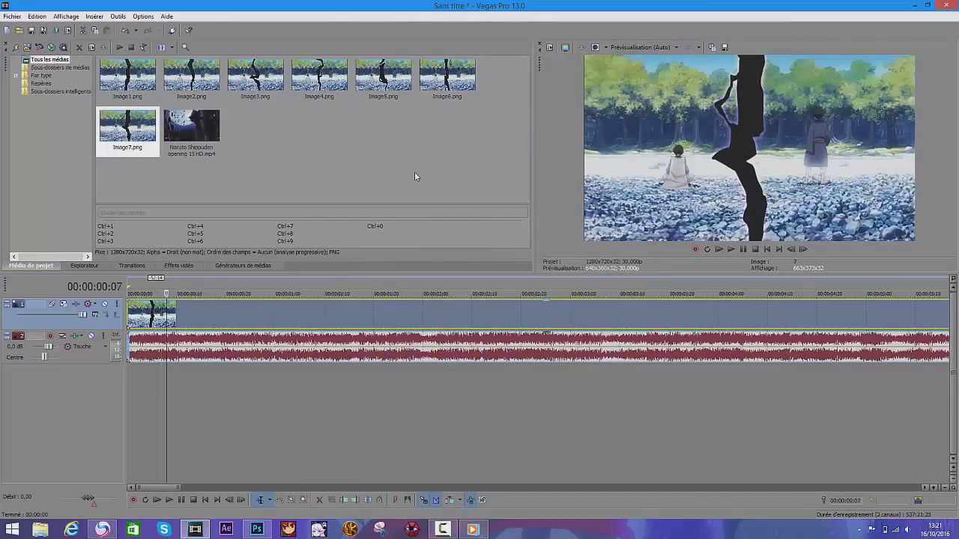
pyautogui.press('Right')
pyautogui.press('Right')
pyautogui.click(724, 47)
pyautogui.click(589, 357)
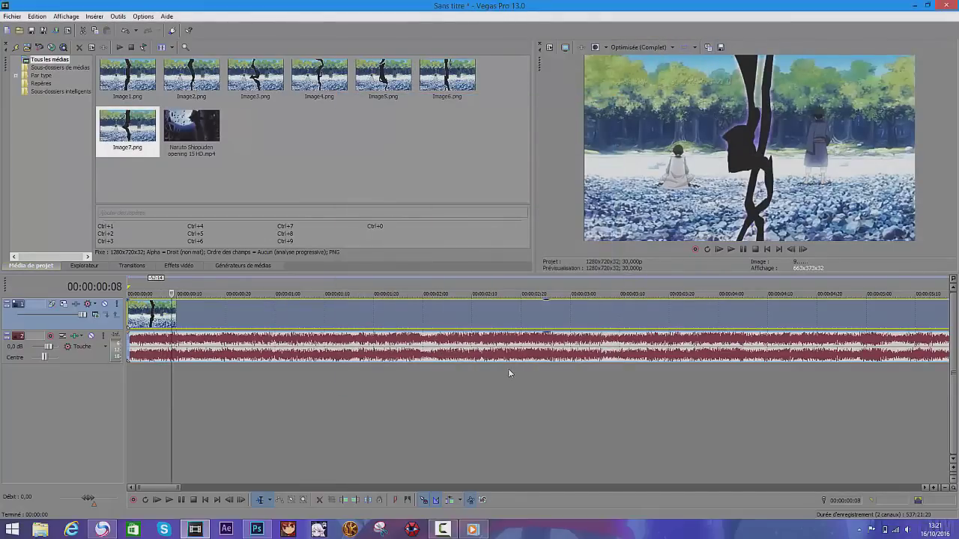
pyautogui.press('Right')
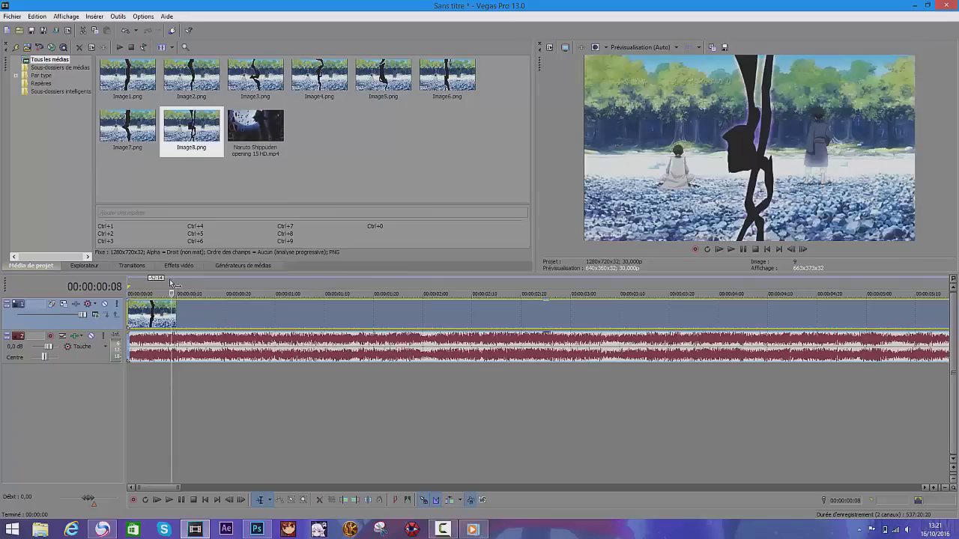
pyautogui.click(723, 47)
pyautogui.click(596, 354)
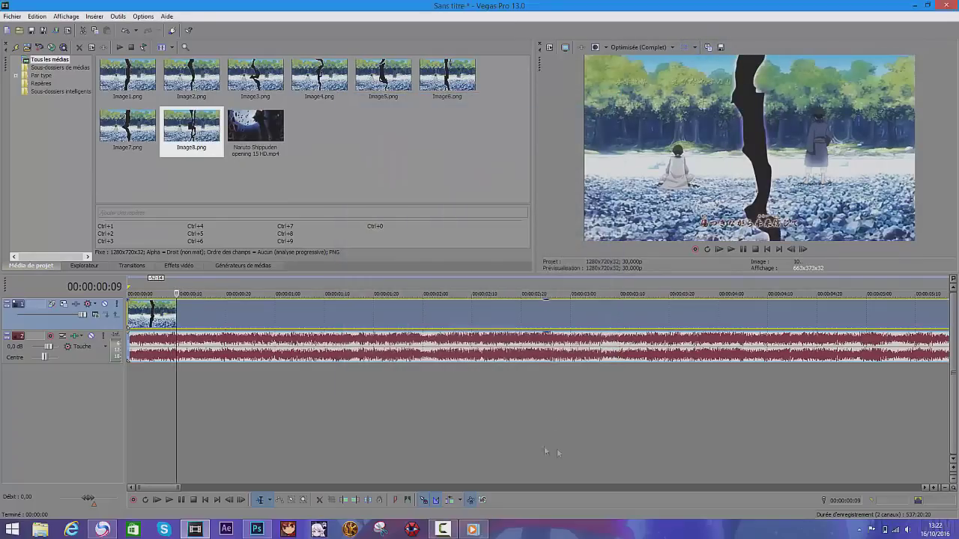
pyautogui.press('Right')
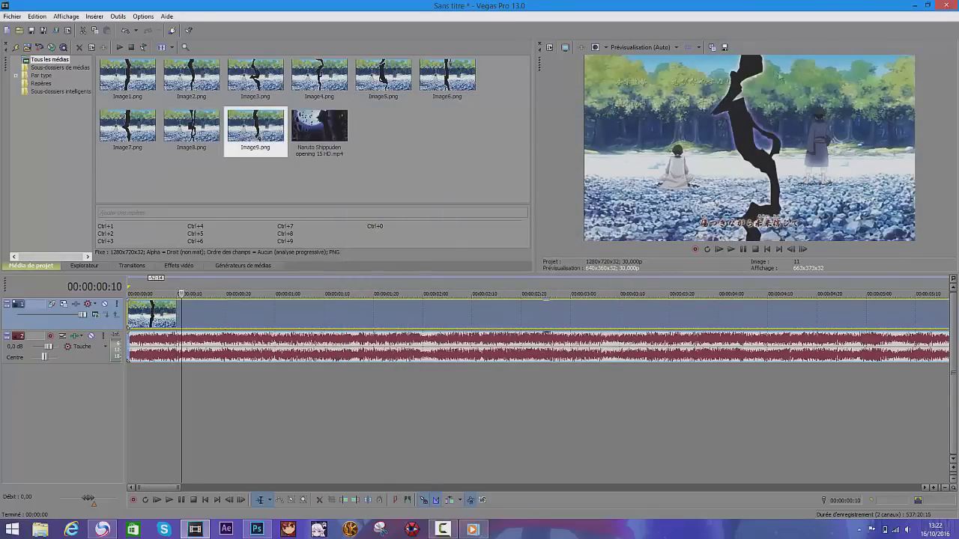
pyautogui.click(723, 47)
pyautogui.click(596, 354)
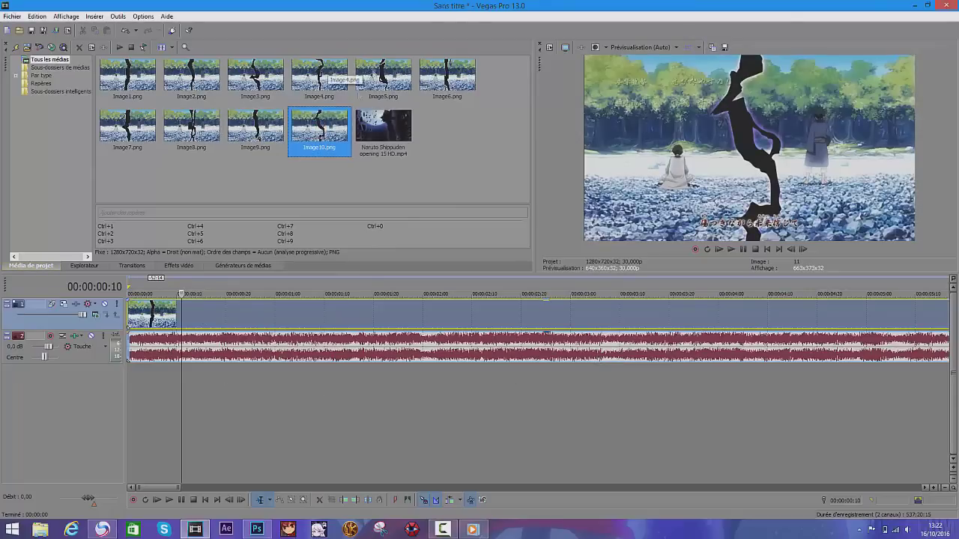
pyautogui.scroll(-5, 248, 379)
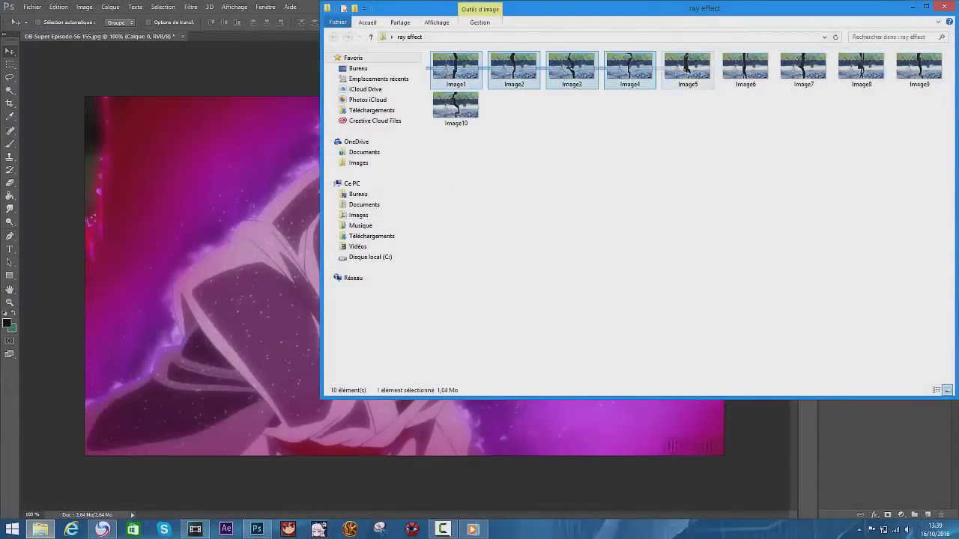
# Drop the ray effect snapshots onto the canvas and commit the first ones as layers, starting with Image1.
pyautogui.moveTo(430, 70); pyautogui.dragTo(929, 72)
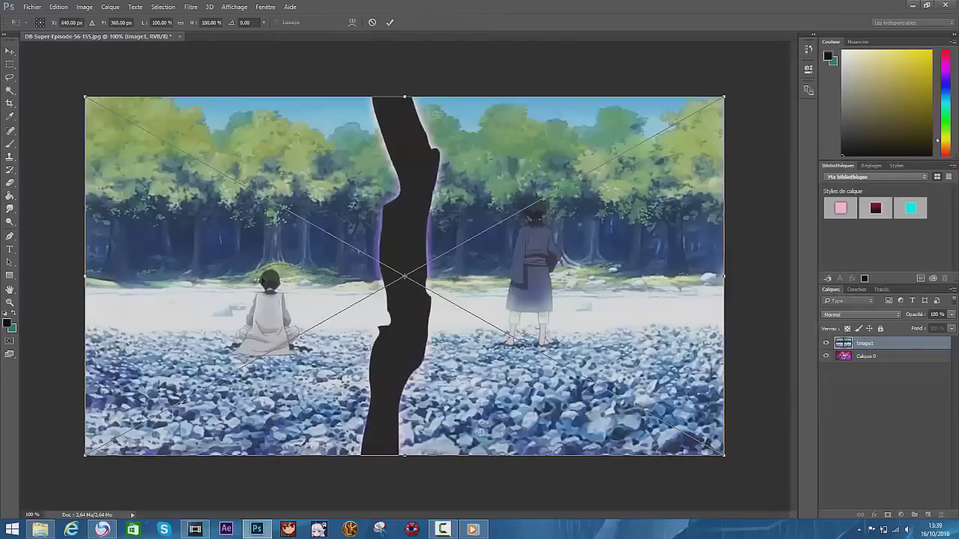
pyautogui.rightClick(261, 277)
pyautogui.click(271, 282)
pyautogui.rightClick(262, 282)
pyautogui.click(277, 285)
pyautogui.rightClick(261, 282)
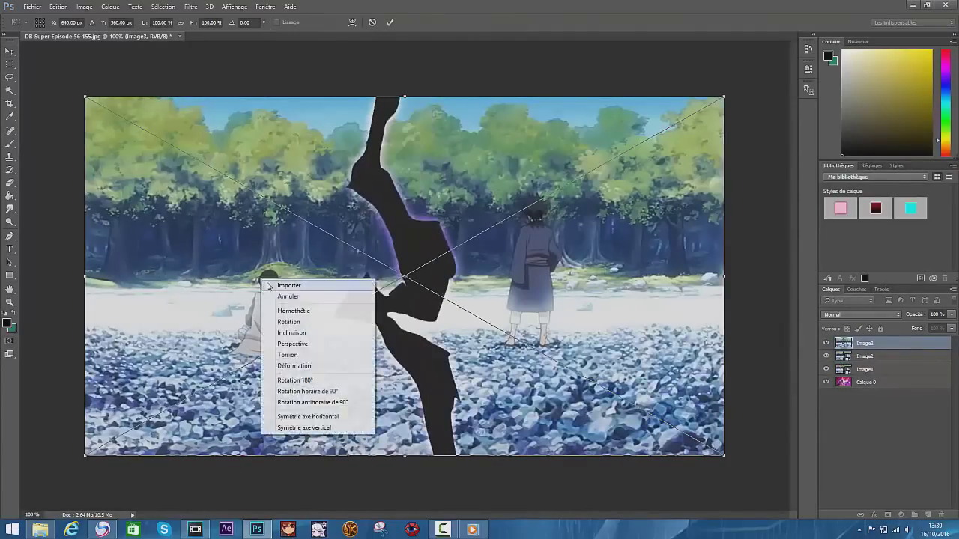
pyautogui.click(277, 285)
pyautogui.rightClick(261, 282)
pyautogui.click(277, 286)
# Commit the remaining snapshots through Image10, then hide layers Image10 down to Image2.
pyautogui.click(277, 285)
pyautogui.rightClick(261, 282)
pyautogui.click(277, 286)
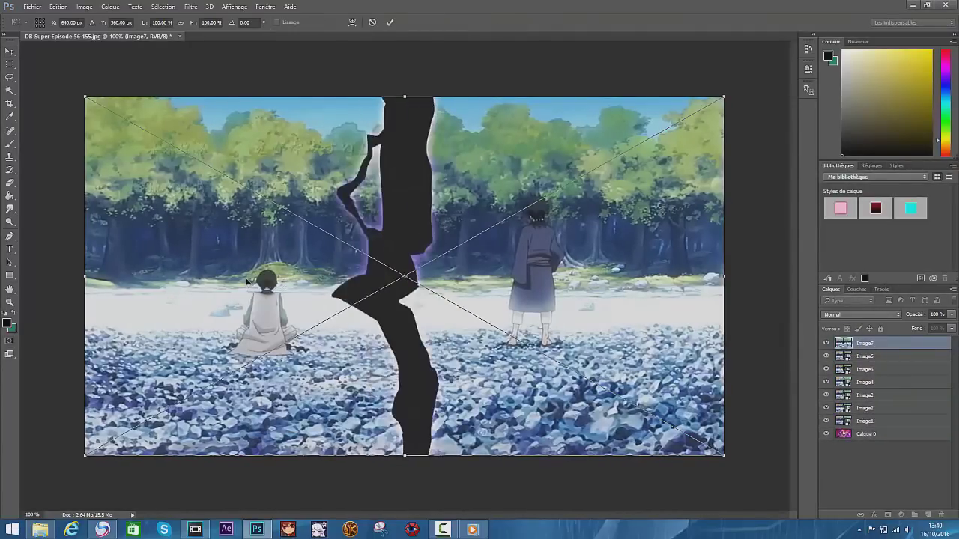
pyautogui.rightClick(261, 282)
pyautogui.click(277, 286)
pyautogui.rightClick(254, 288)
pyautogui.click(273, 292)
pyautogui.rightClick(254, 288)
pyautogui.click(274, 292)
pyautogui.rightClick(257, 289)
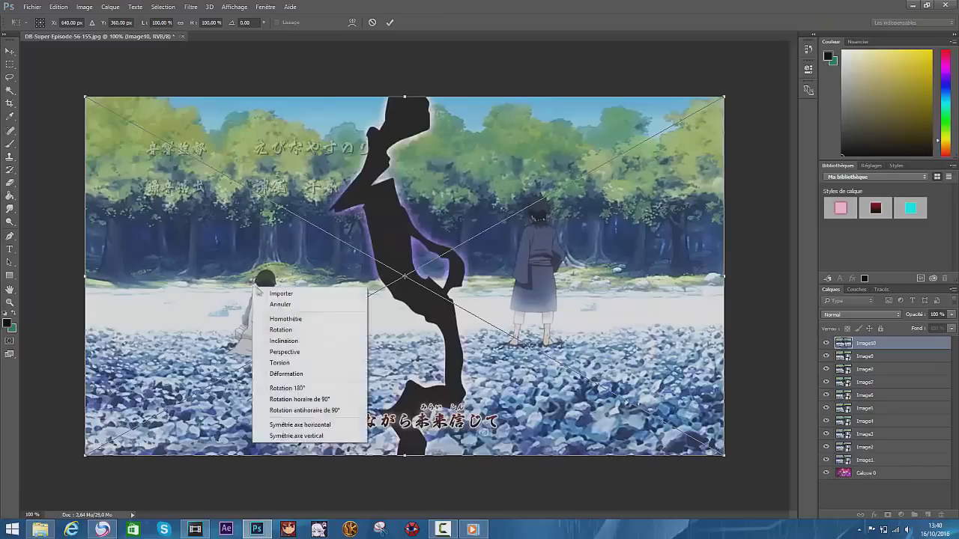
pyautogui.click(273, 292)
pyautogui.moveTo(827, 344); pyautogui.dragTo(827, 459)
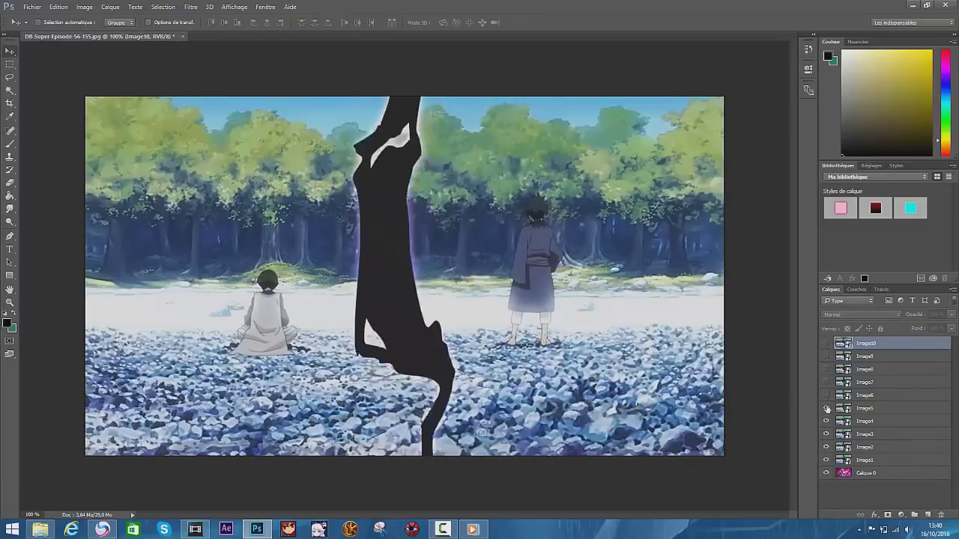
# Select the Image1 crack by colour and fill it black on a new Calque 1 layer.
pyautogui.click(858, 460)
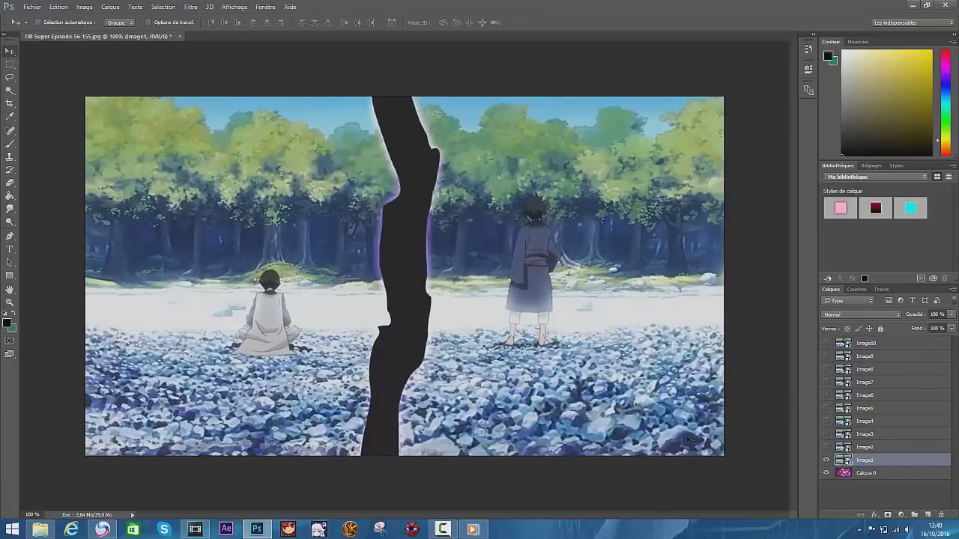
pyautogui.click(927, 516)
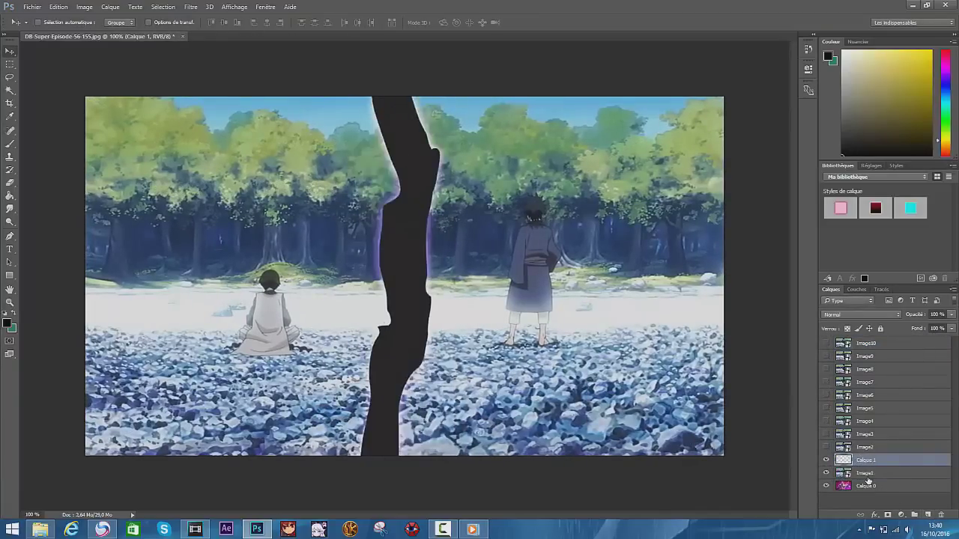
pyautogui.click(13, 90)
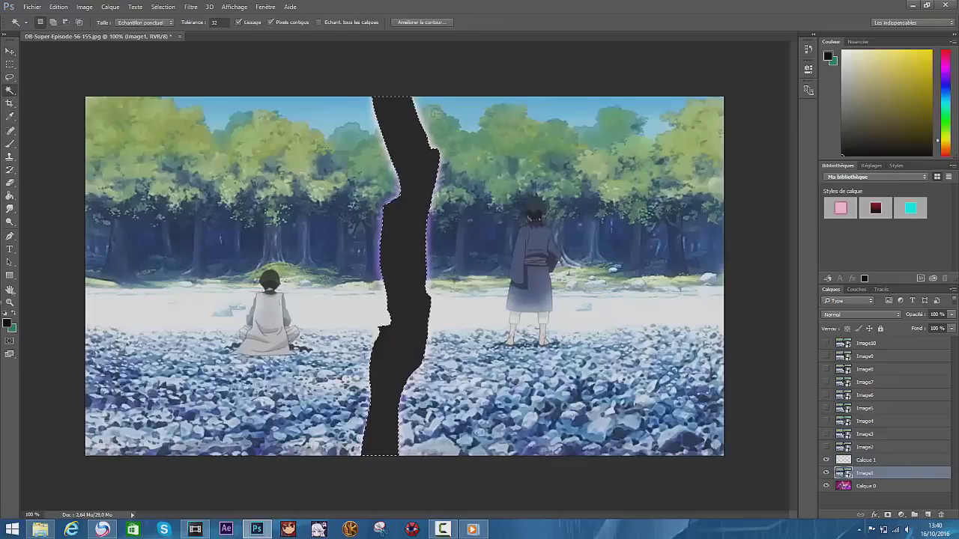
pyautogui.click(8, 323)
pyautogui.click(749, 132)
pyautogui.press('g')
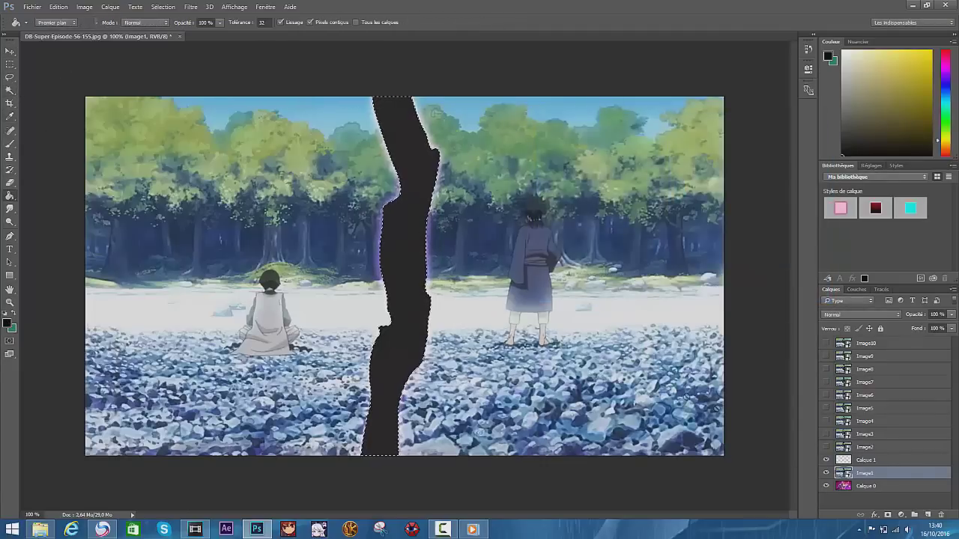
pyautogui.click(866, 460)
pyautogui.click(400, 245)
pyautogui.click(826, 474)
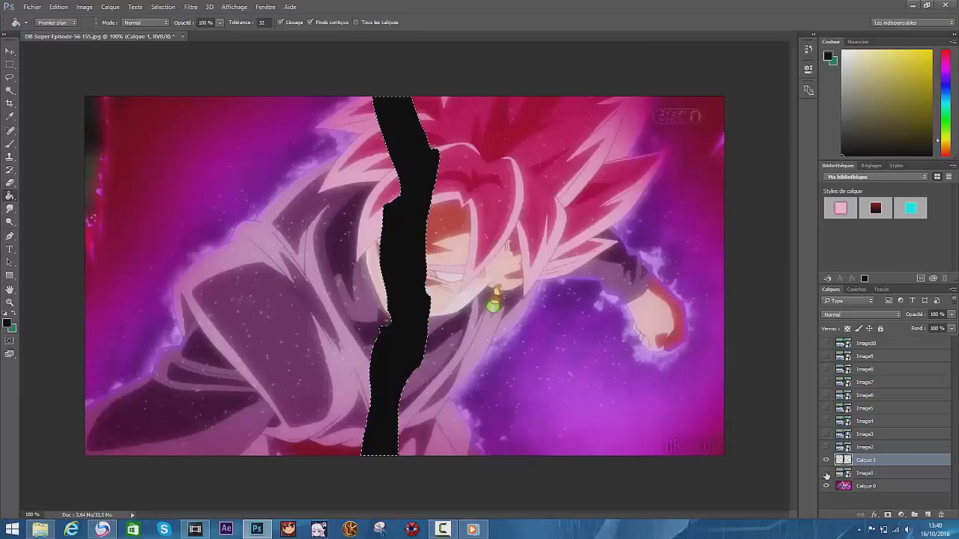
pyautogui.hotkey('ctrl', 'd')
pyautogui.press('m')
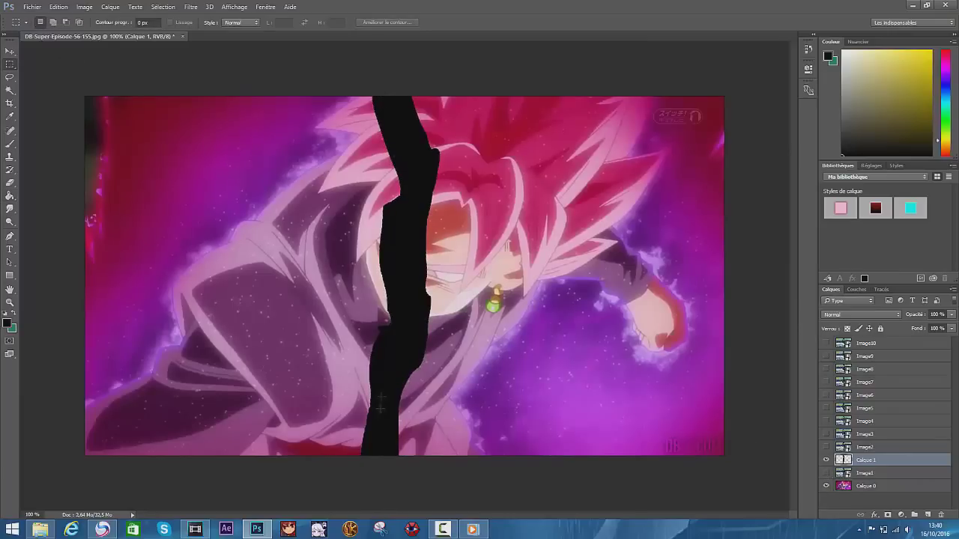
# Switch to Image2 and fill its crack shape with black on a new layer.
pyautogui.click(826, 486)
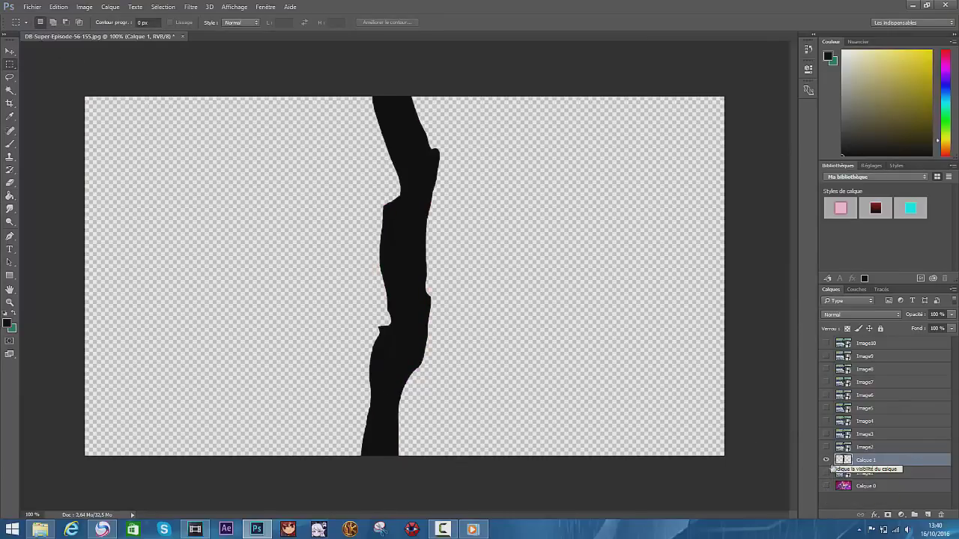
pyautogui.click(826, 460)
pyautogui.click(827, 447)
pyautogui.click(865, 447)
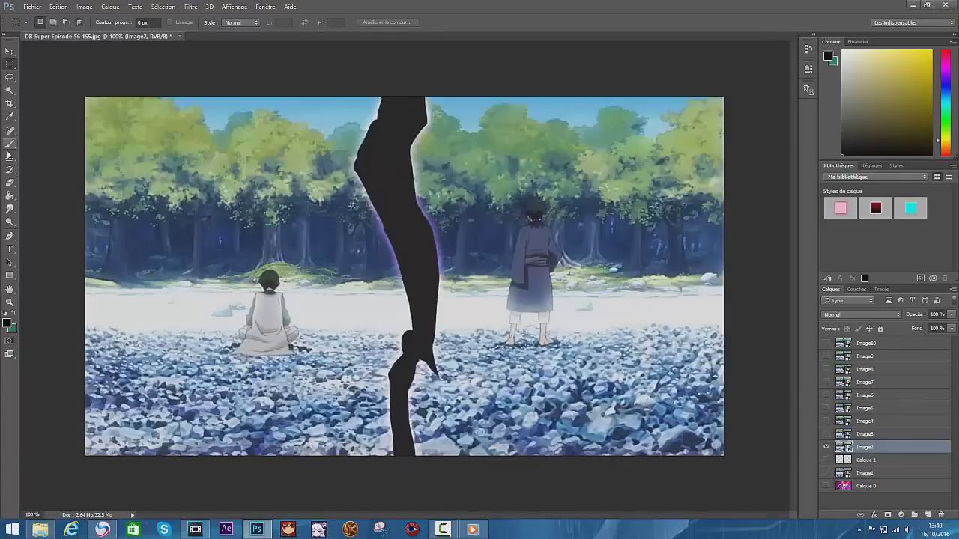
pyautogui.click(10, 90)
pyautogui.click(10, 196)
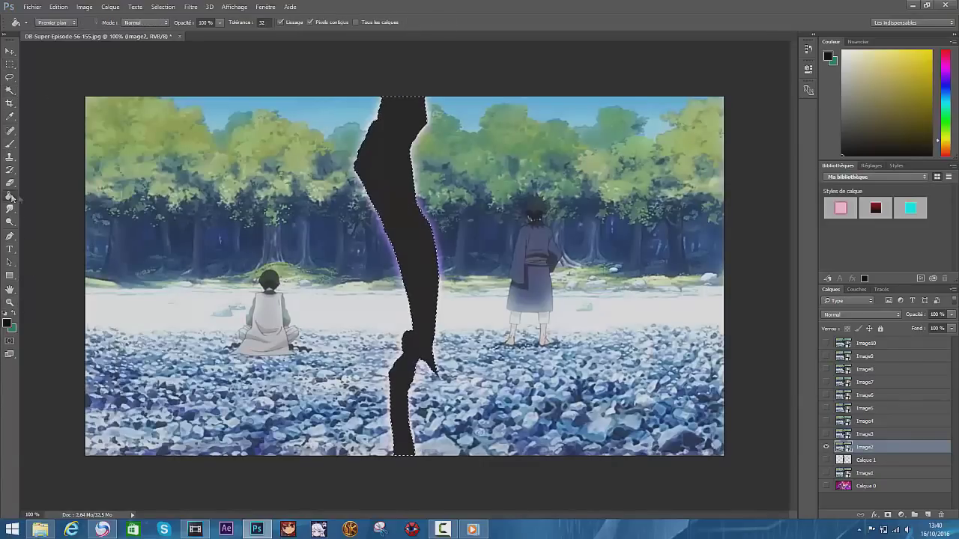
pyautogui.click(928, 515)
pyautogui.click(400, 203)
pyautogui.hotkey('ctrl', 'd')
pyautogui.press('m')
# Repeat for Image3, filling its selected crack black on a new layer and deselecting.
pyautogui.click(825, 459)
pyautogui.keyDown('alt'); pyautogui.click(825, 434); pyautogui.keyUp('alt')
pyautogui.click(852, 436)
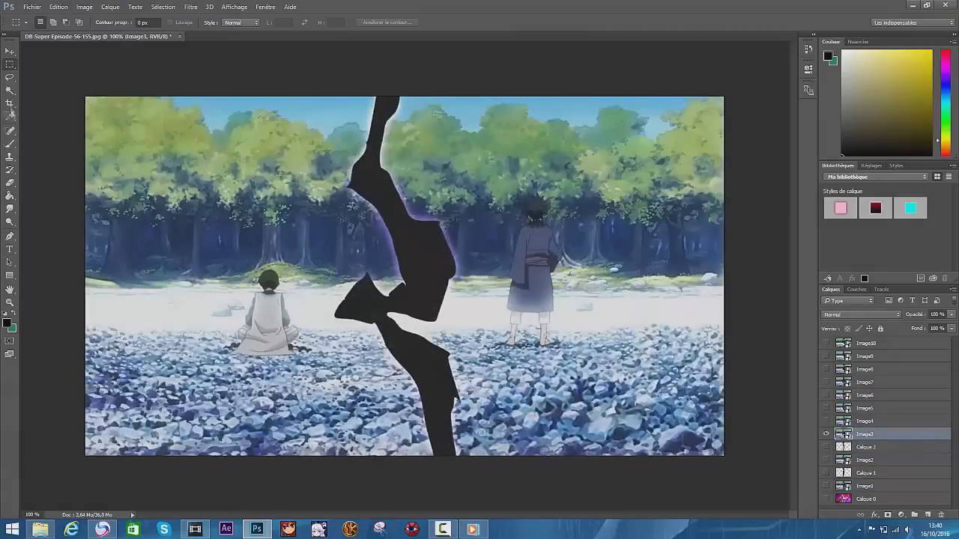
pyautogui.click(10, 90)
pyautogui.click(427, 247)
pyautogui.press('g')
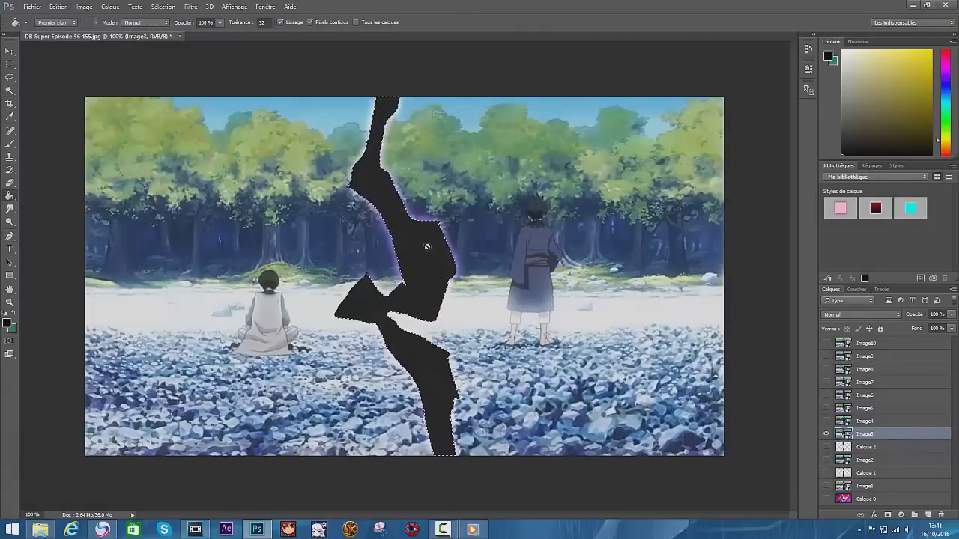
pyautogui.hotkey('ctrl', 'shift', 'alt', 'n')
pyautogui.click(428, 257)
pyautogui.hotkey('ctrl', 'd')
pyautogui.press('m')
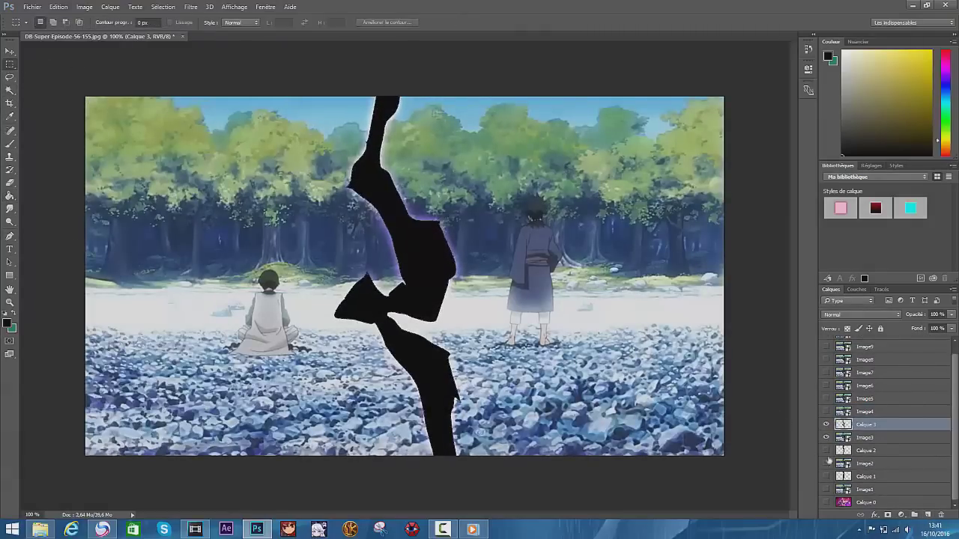
pyautogui.click(826, 437)
pyautogui.click(860, 441)
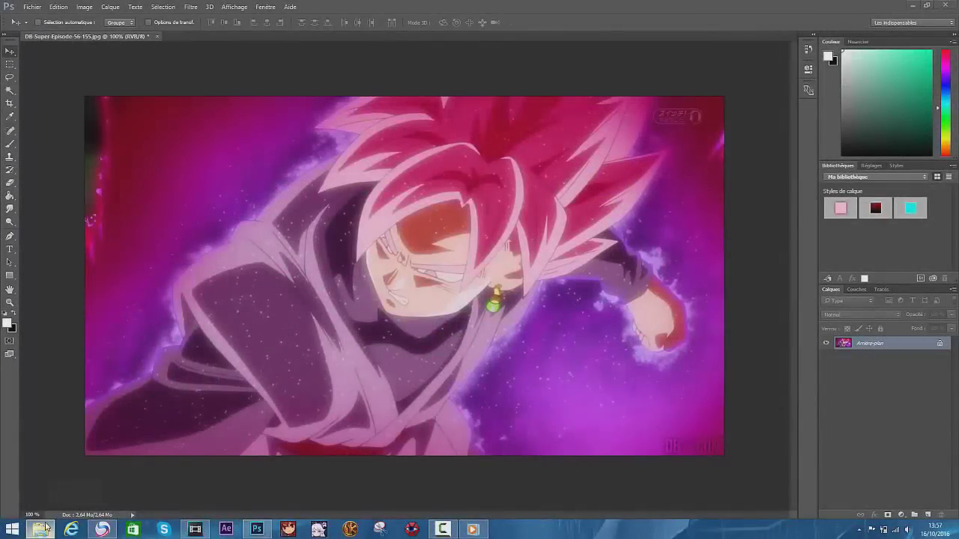
# Select the black crack images in the ray effect folder and drop them onto the canvas.
pyautogui.click(45, 527)
pyautogui.click(513, 79)
pyautogui.moveTo(483, 112); pyautogui.dragTo(945, 82)
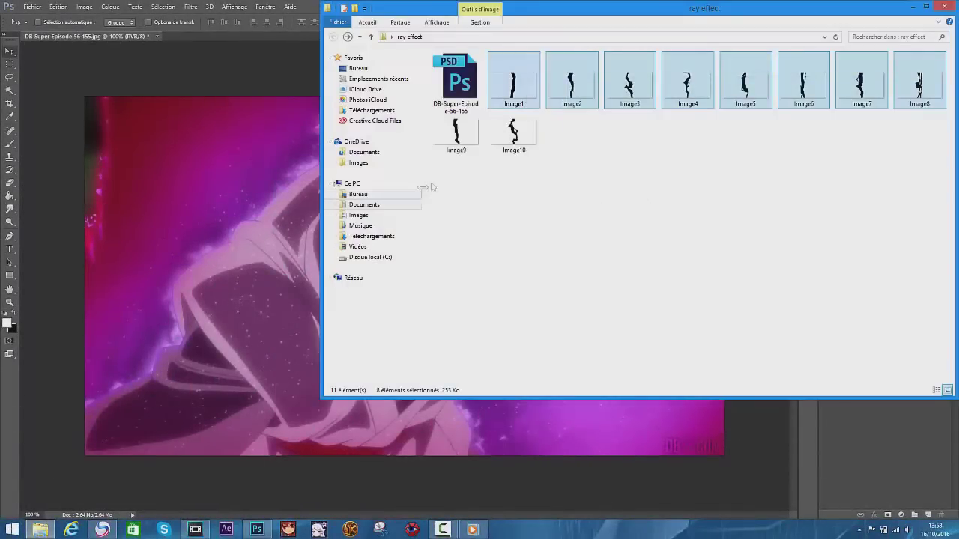
pyautogui.moveTo(629, 83); pyautogui.dragTo(241, 262)
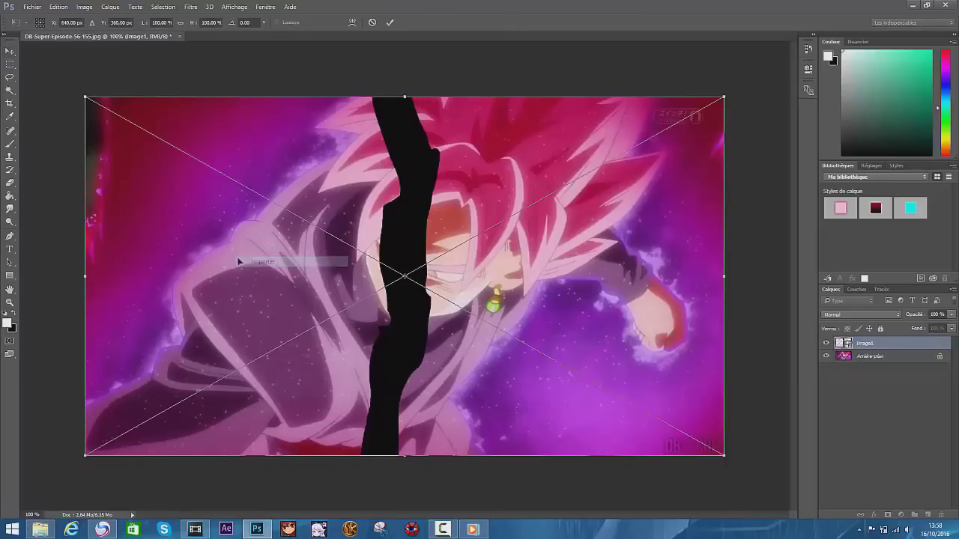
# Commit each placed crack image as its own layer, Image1 through Image10.
pyautogui.rightClick(241, 264)
pyautogui.click(254, 270)
pyautogui.rightClick(241, 263)
pyautogui.click(255, 271)
pyautogui.rightClick(244, 273)
pyautogui.click(255, 278)
pyautogui.rightClick(245, 277)
pyautogui.click(255, 280)
pyautogui.rightClick(245, 277)
pyautogui.click(254, 282)
pyautogui.rightClick(247, 283)
pyautogui.click(259, 291)
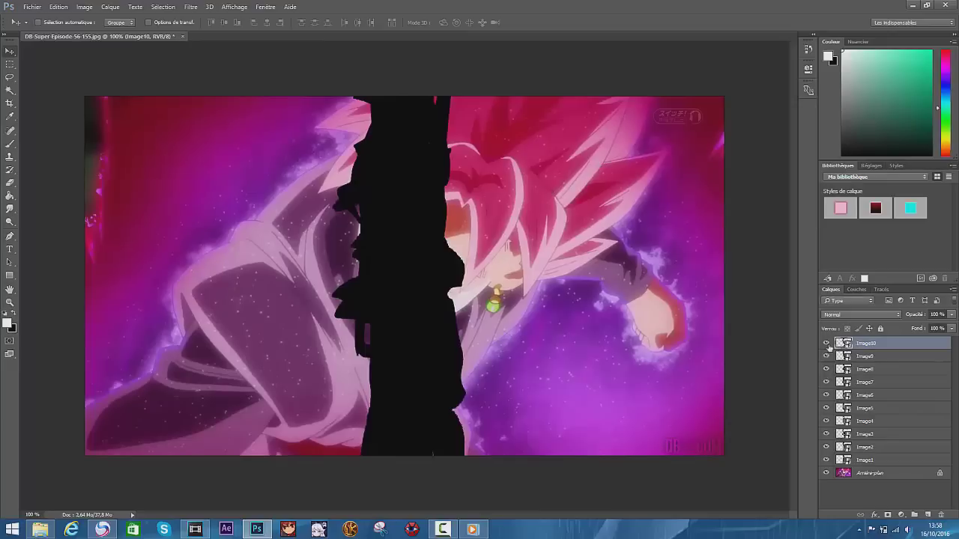
# Hide crack layers Image10 through Image2 and fill a new layer above Arrière-plan with light grey.
pyautogui.moveTo(827, 343); pyautogui.dragTo(827, 448)
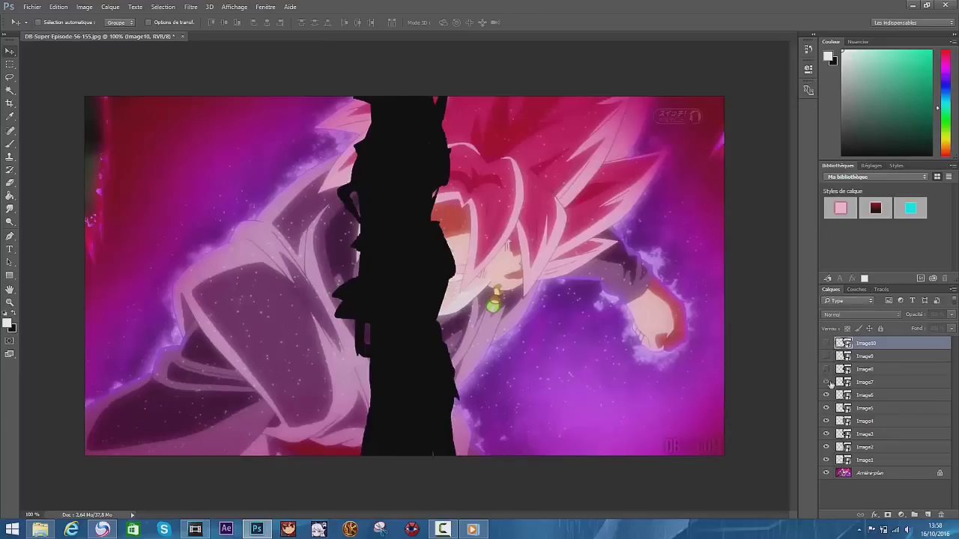
pyautogui.click(855, 476)
pyautogui.click(927, 515)
pyautogui.click(10, 196)
pyautogui.click(205, 237)
# Give Image1 a purple Ombre portée glow and save it as a new style.
pyautogui.press('v')
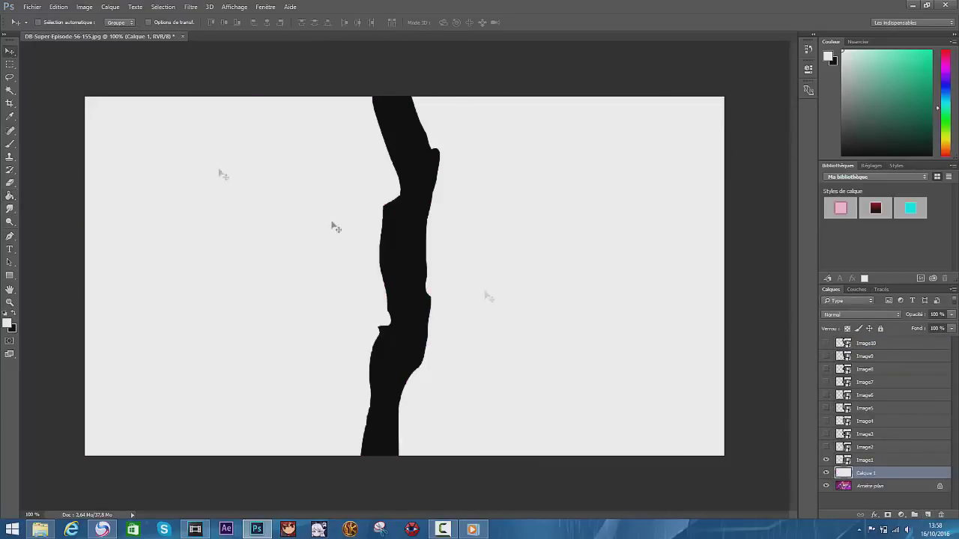
pyautogui.click(864, 461)
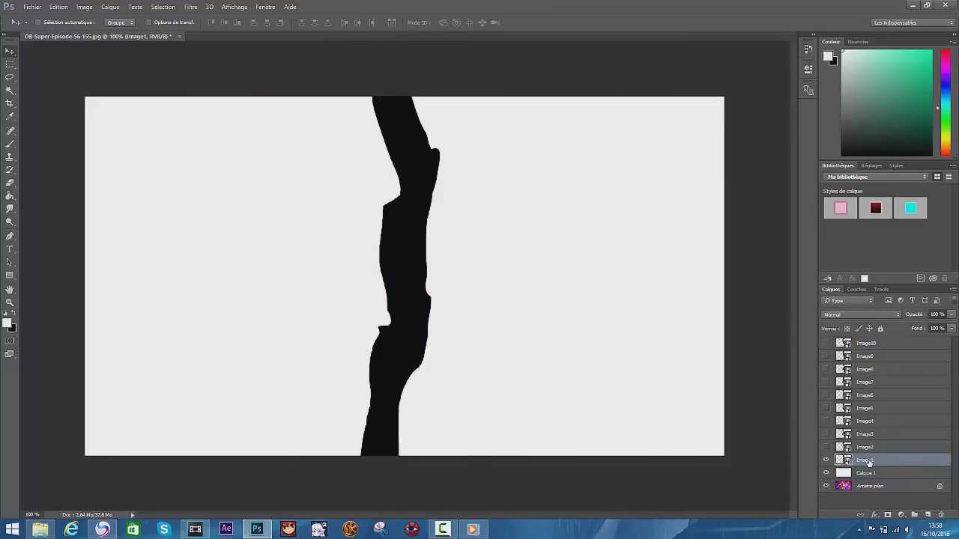
pyautogui.rightClick(868, 463)
pyautogui.click(696, 44)
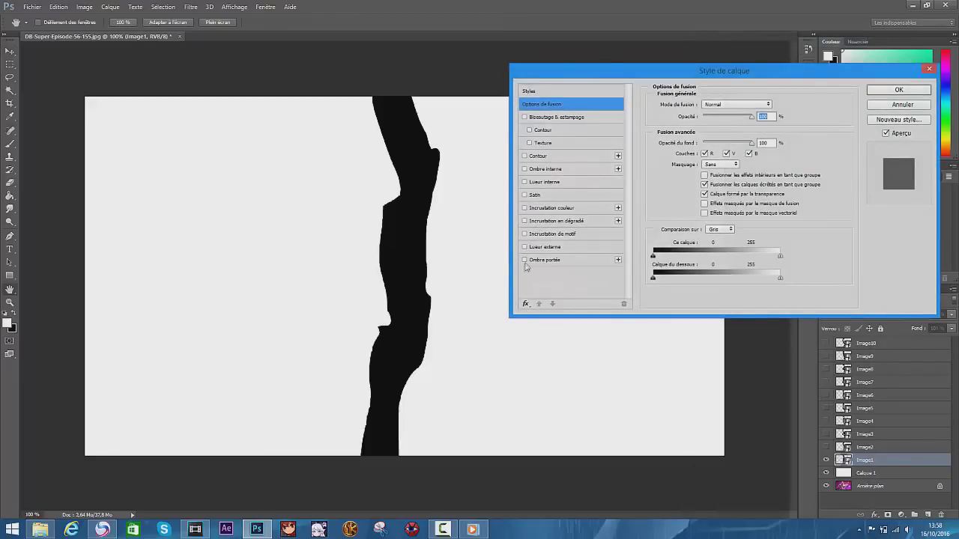
pyautogui.click(525, 261)
pyautogui.click(559, 260)
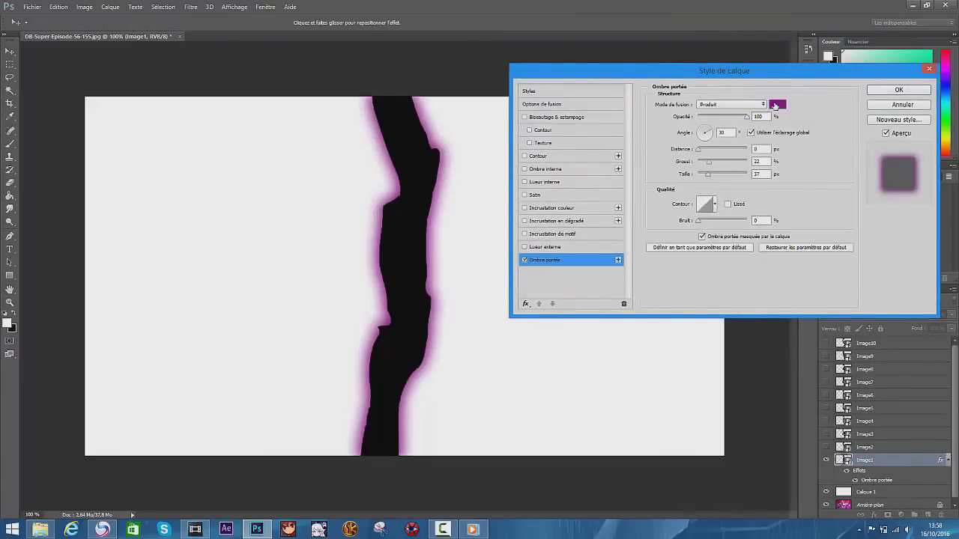
pyautogui.click(775, 105)
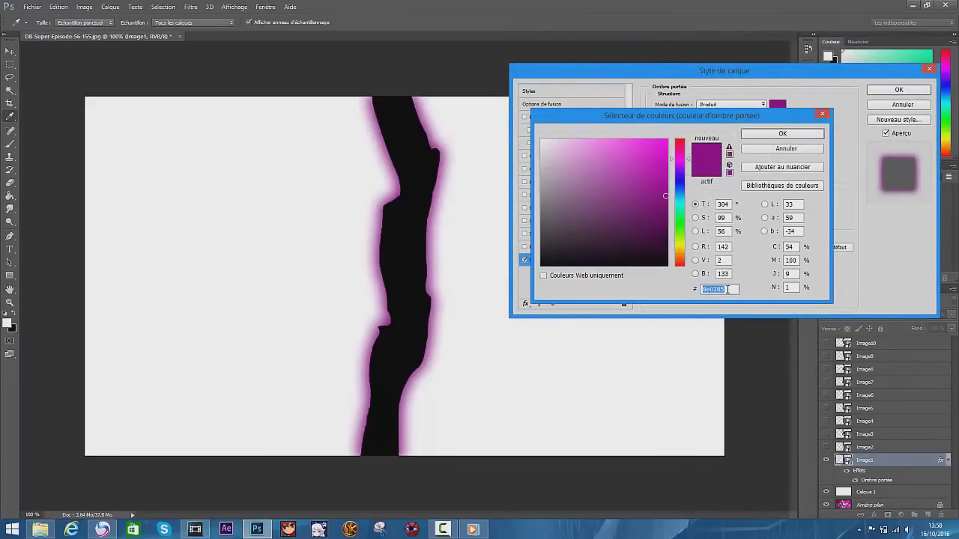
pyautogui.click(782, 133)
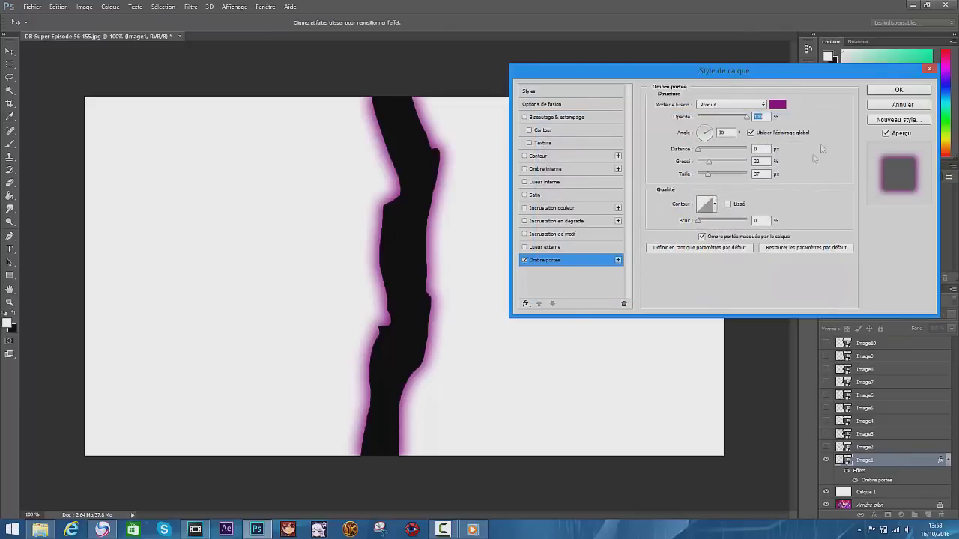
pyautogui.click(898, 119)
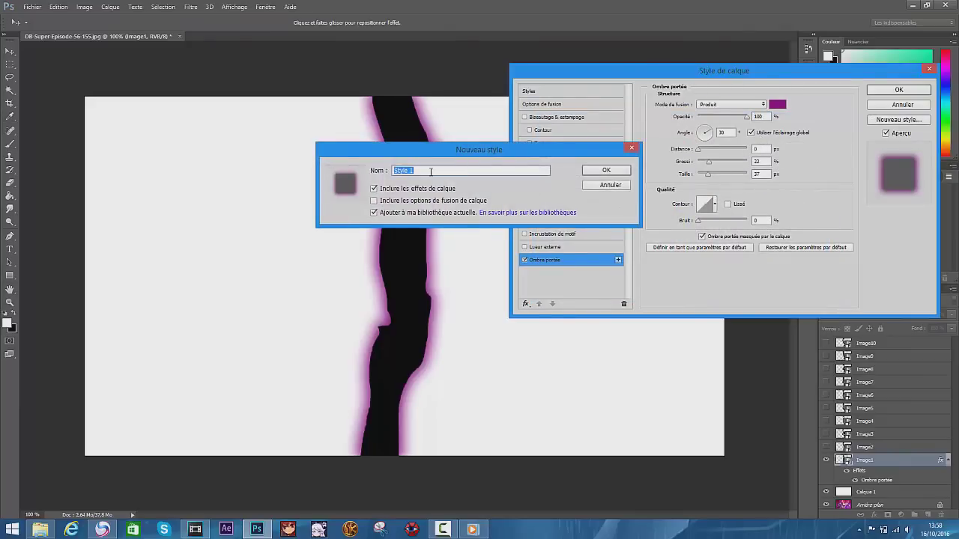
pyautogui.click(610, 174)
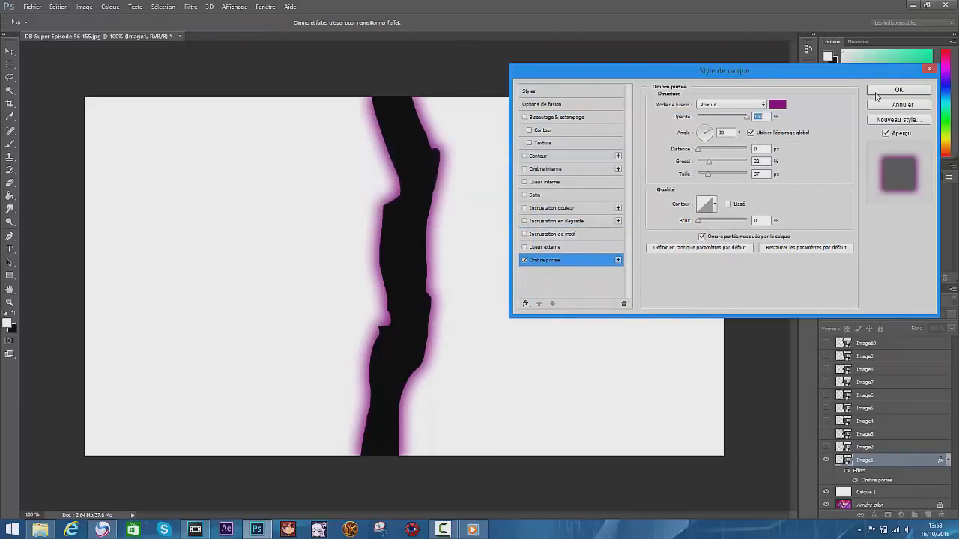
pyautogui.click(898, 89)
# Apply the saved purple glow style to the Image2 crack layer.
pyautogui.click(827, 459)
pyautogui.rightClick(858, 447)
pyautogui.click(719, 42)
pyautogui.click(528, 90)
pyautogui.click(798, 131)
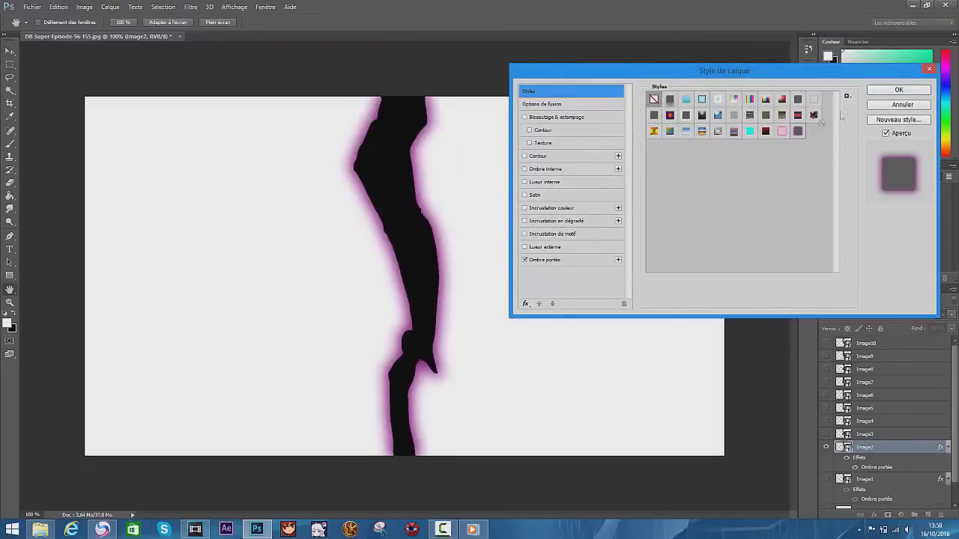
# Confirm the Image2 glow, then apply the saved purple glow style to the Image3 crack.
pyautogui.click(880, 93)
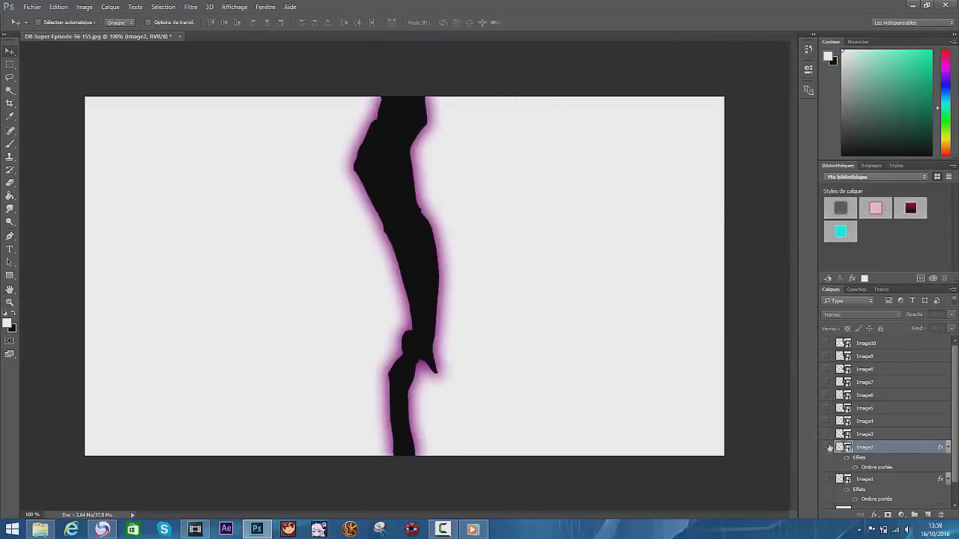
pyautogui.click(826, 447)
pyautogui.click(826, 434)
pyautogui.rightClick(862, 434)
pyautogui.click(729, 42)
pyautogui.click(528, 90)
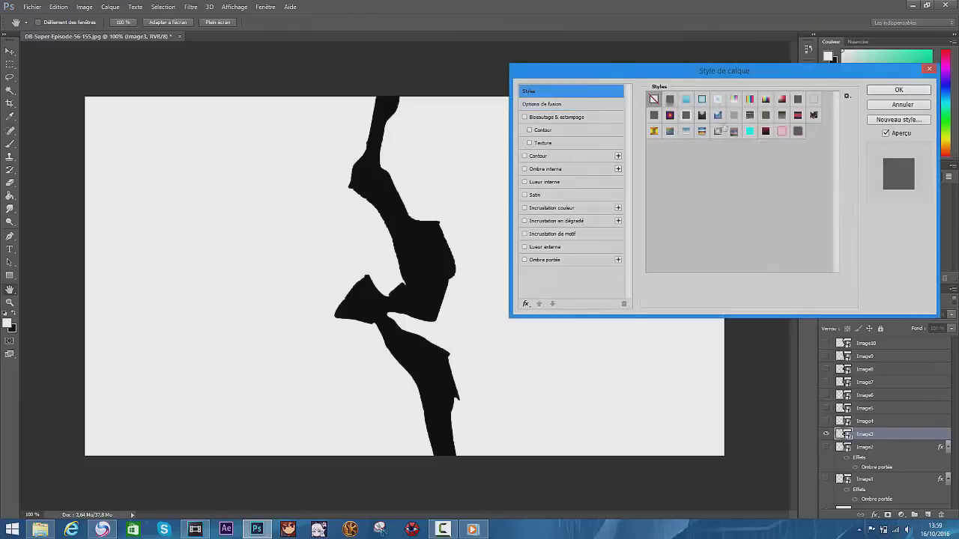
pyautogui.click(797, 131)
pyautogui.click(898, 89)
# Hide Image3 and apply the same saved purple glow style to the Image4 crack layer.
pyautogui.click(848, 422)
pyautogui.click(826, 420)
pyautogui.click(826, 435)
pyautogui.rightClick(848, 422)
pyautogui.click(809, 186)
pyautogui.click(528, 91)
pyautogui.click(797, 131)
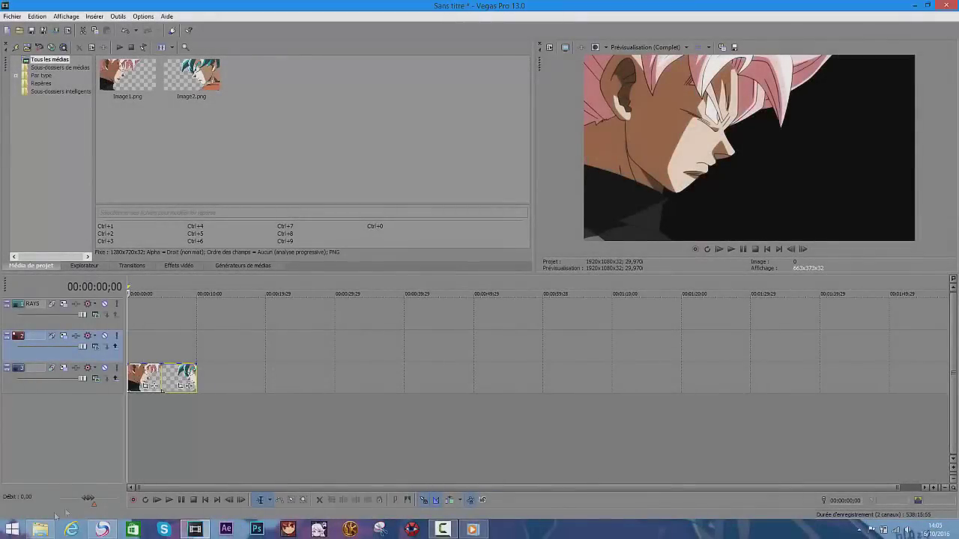
# Place the ten crack images from the rays 2 folder onto the RAYS track.
pyautogui.click(41, 530)
pyautogui.click(514, 72)
pyautogui.moveTo(449, 102)
pyautogui.mouseDown()
pyautogui.moveTo(763, 76)
pyautogui.moveTo(463, 148)
pyautogui.mouseUp()
pyautogui.moveTo(136, 315); pyautogui.dragTo(137, 315)
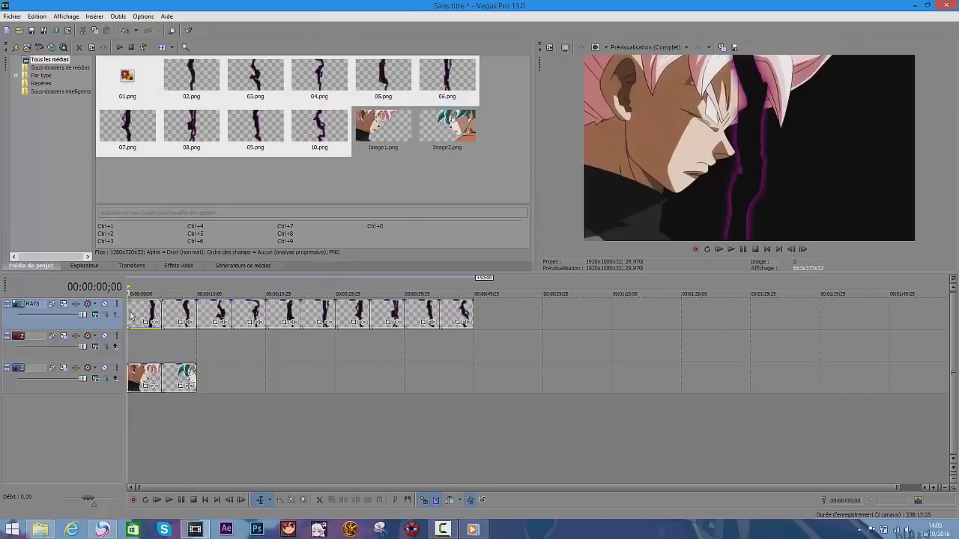
pyautogui.scroll(5, 213, 334)
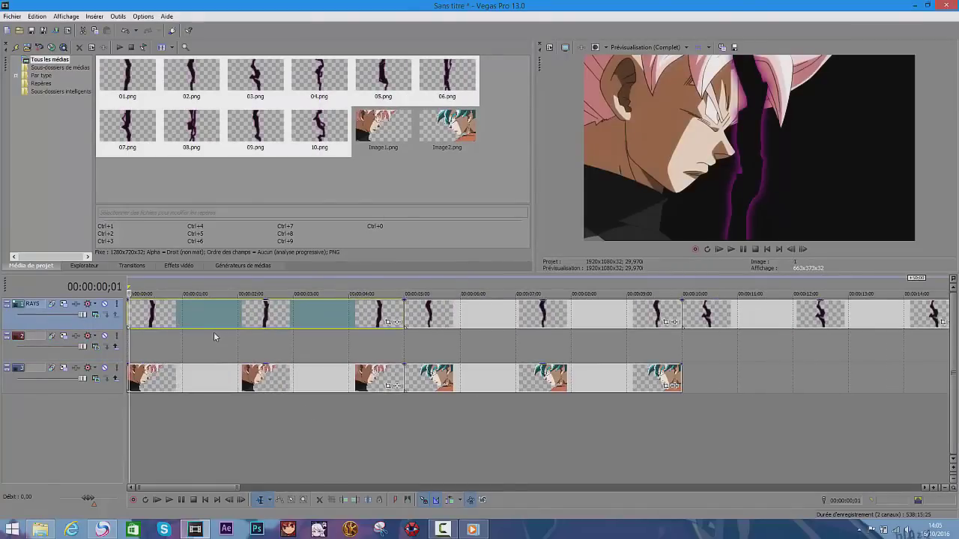
# Try crack clips at the RAYS track start one by one, deleting each unwanted trial clip.
pyautogui.moveTo(213, 323); pyautogui.dragTo(175, 327)
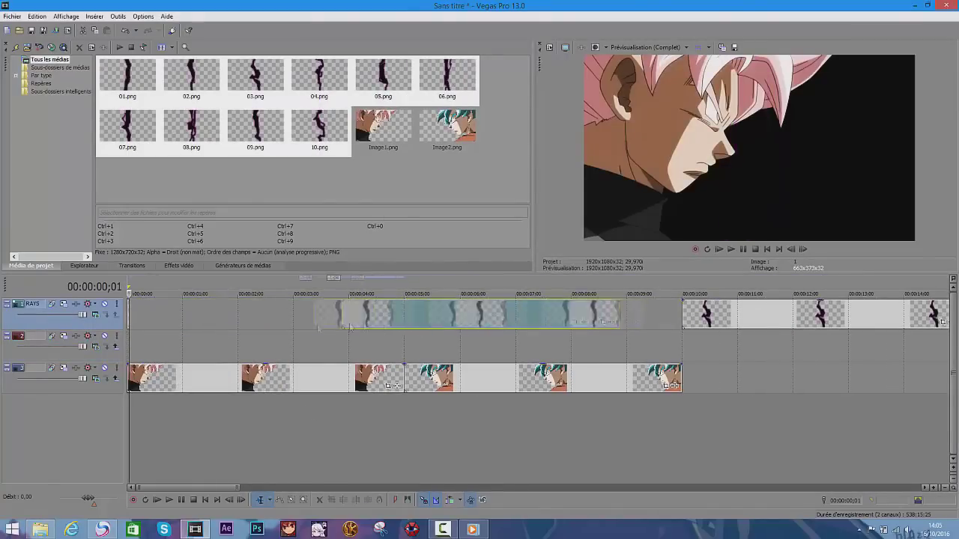
pyautogui.press('Delete')
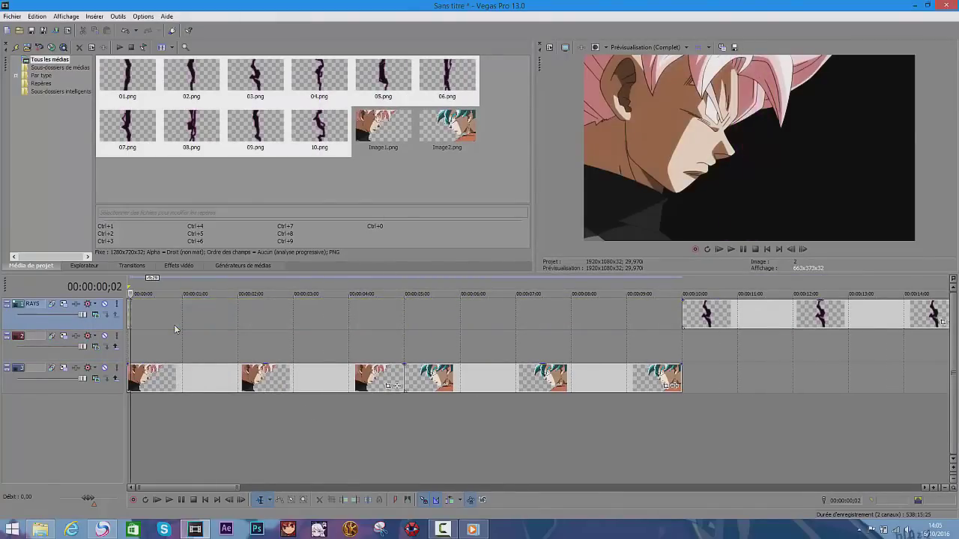
pyautogui.moveTo(710, 298); pyautogui.dragTo(162, 328)
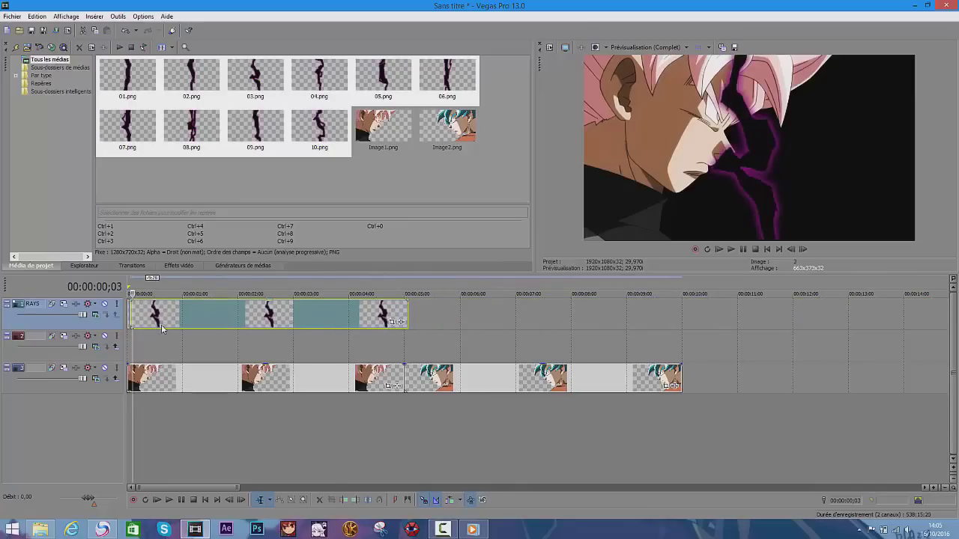
pyautogui.scroll(-5, 157, 328)
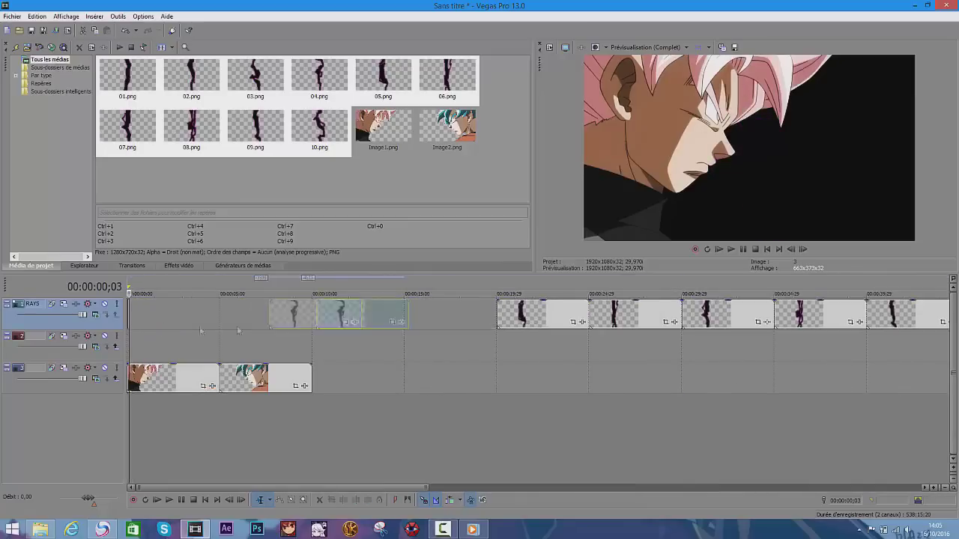
pyautogui.press('Delete')
pyautogui.moveTo(505, 316); pyautogui.dragTo(142, 318)
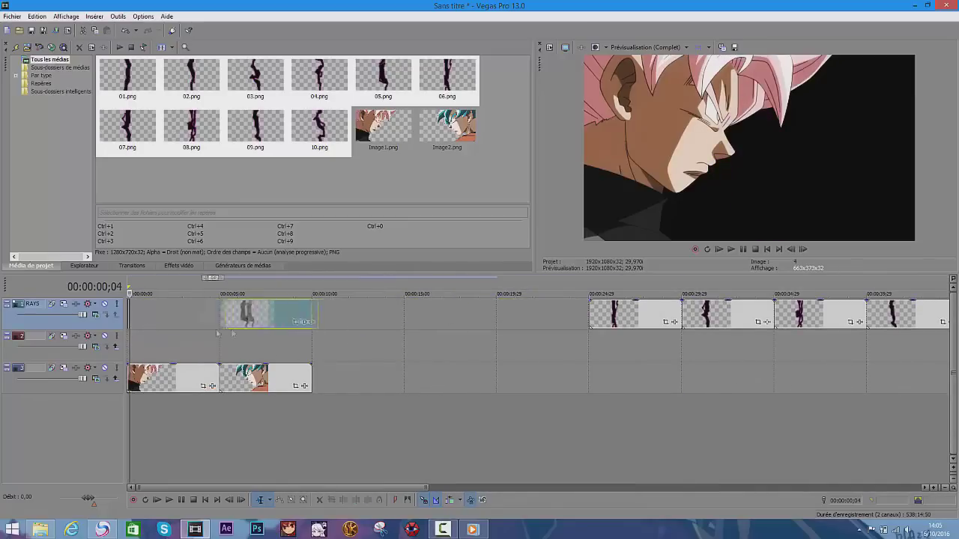
pyautogui.press('Delete')
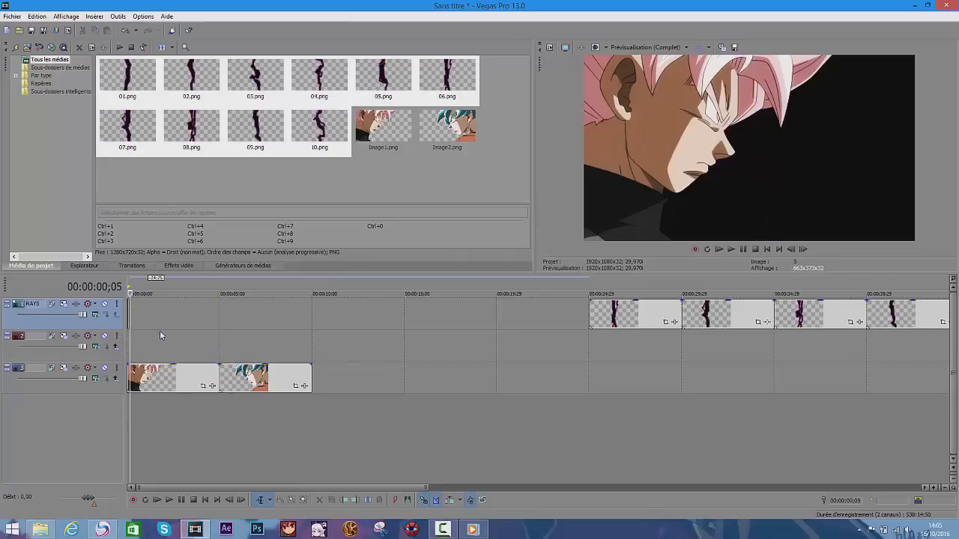
pyautogui.moveTo(593, 316); pyautogui.dragTo(155, 331)
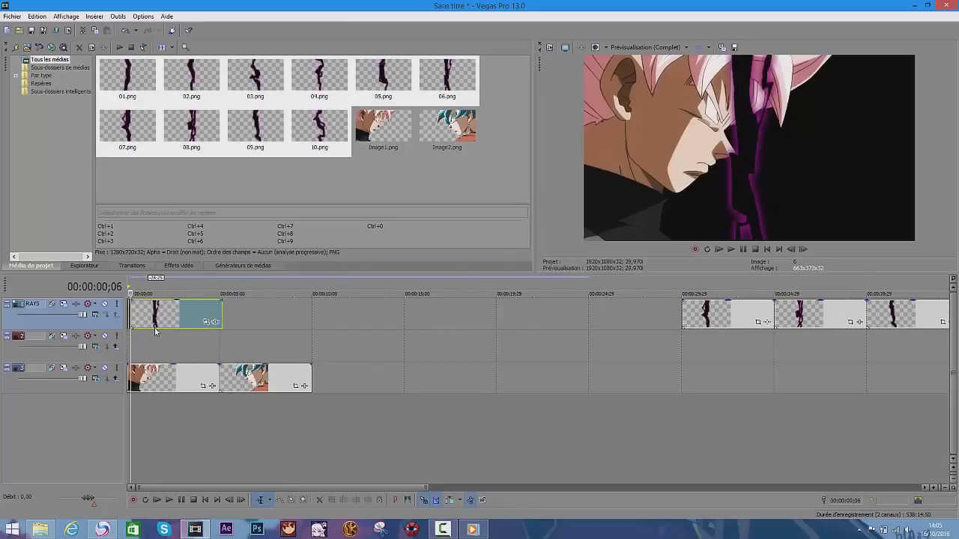
pyautogui.press('Delete')
pyautogui.moveTo(702, 315); pyautogui.dragTo(149, 316)
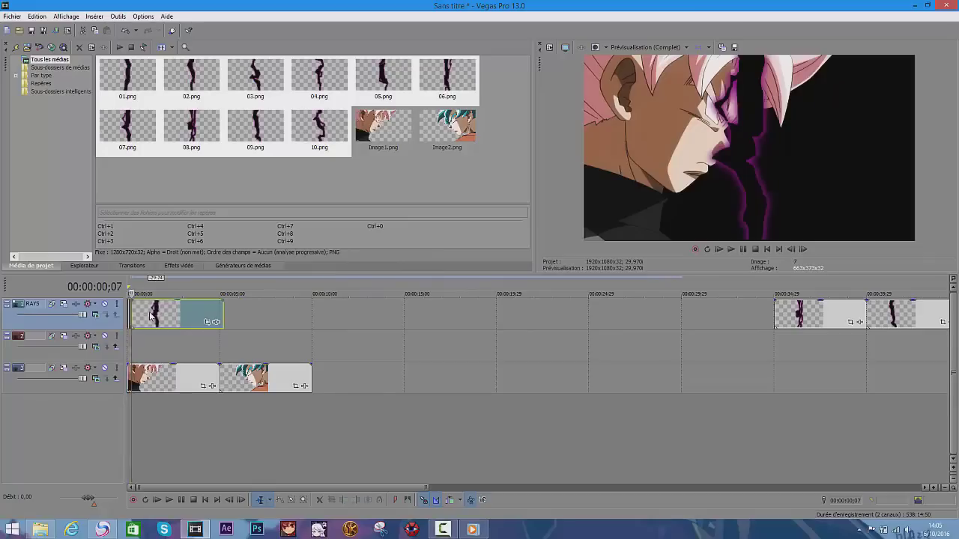
pyautogui.press('Delete')
pyautogui.moveTo(785, 315); pyautogui.dragTo(150, 315)
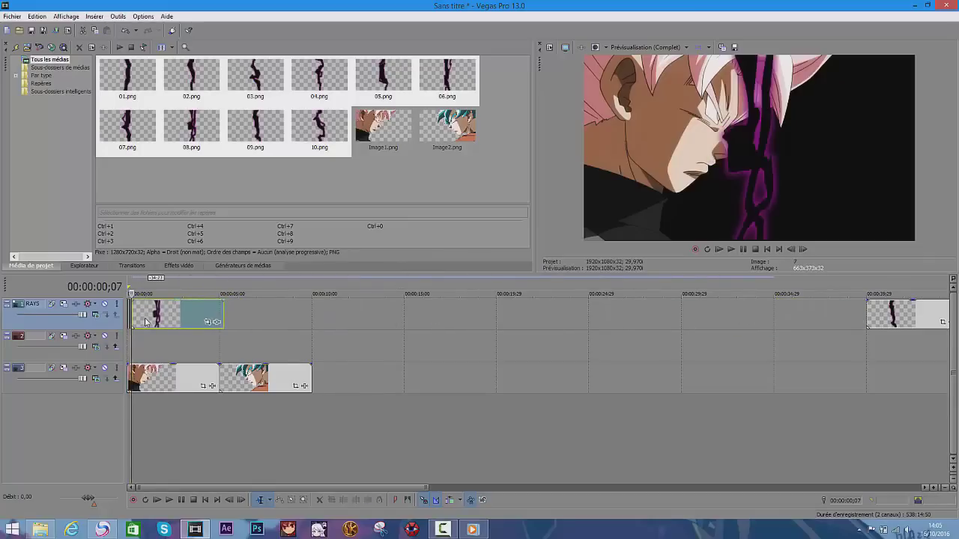
pyautogui.press('Delete')
pyautogui.moveTo(891, 315); pyautogui.dragTo(150, 315)
pyautogui.press('Delete')
# Move the chosen crack clip to the track start and delete the leftover crack clips.
pyautogui.scroll(-3, 166, 307)
pyautogui.moveTo(448, 314); pyautogui.dragTo(170, 326)
pyautogui.scroll(3, 314, 315)
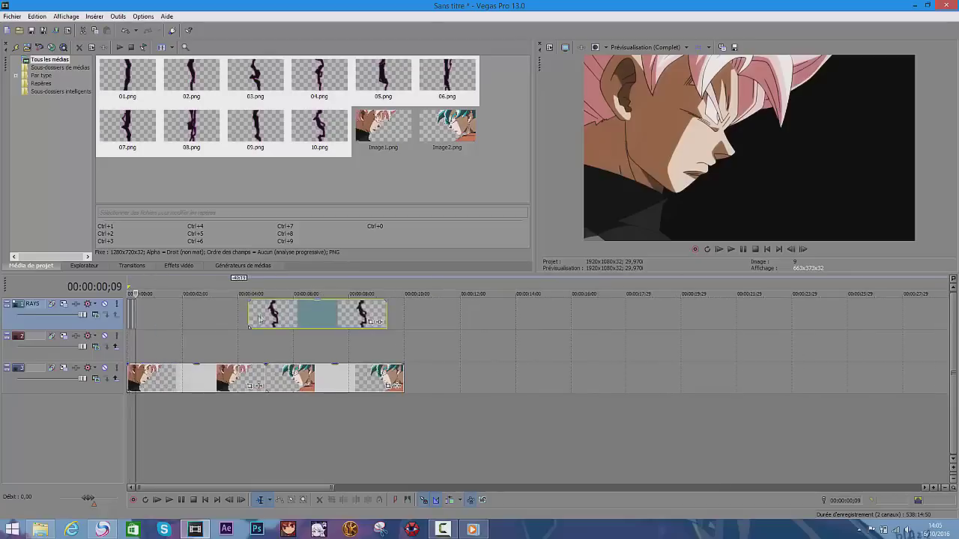
pyautogui.scroll(-2, 179, 314)
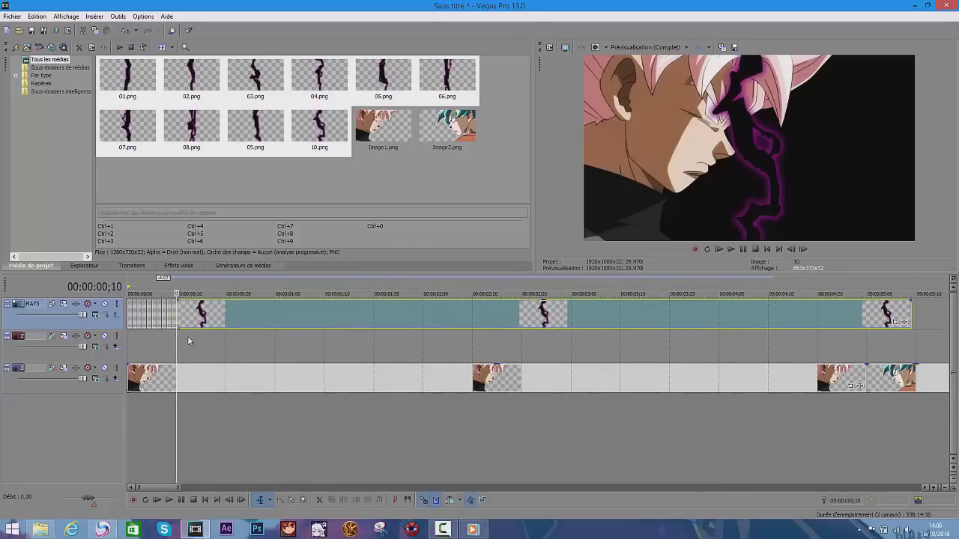
pyautogui.press('Delete')
pyautogui.scroll(-2, 191, 339)
pyautogui.click(324, 372)
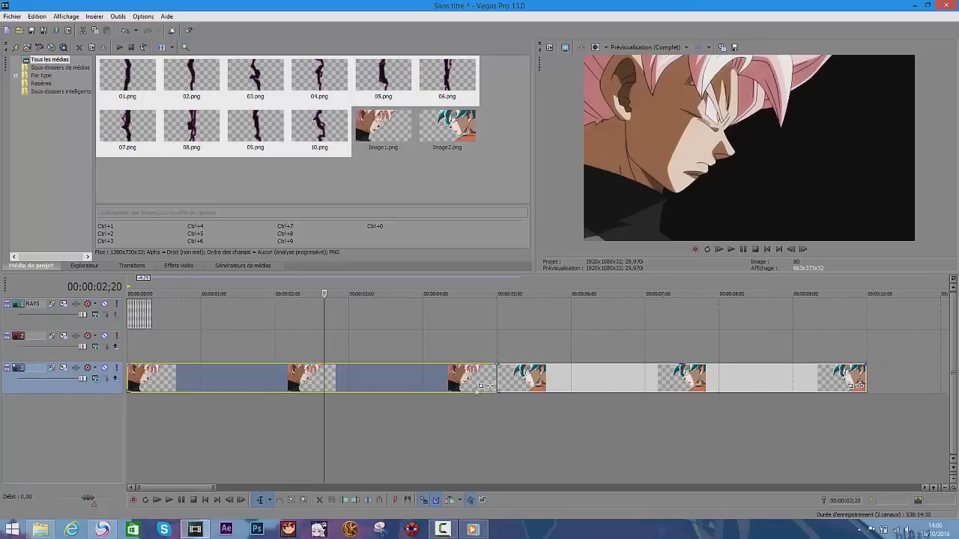
# Move the Goku clips onto track 2 from the start and adjust Goku's Event Pan/Crop framing.
pyautogui.moveTo(591, 379); pyautogui.dragTo(222, 354)
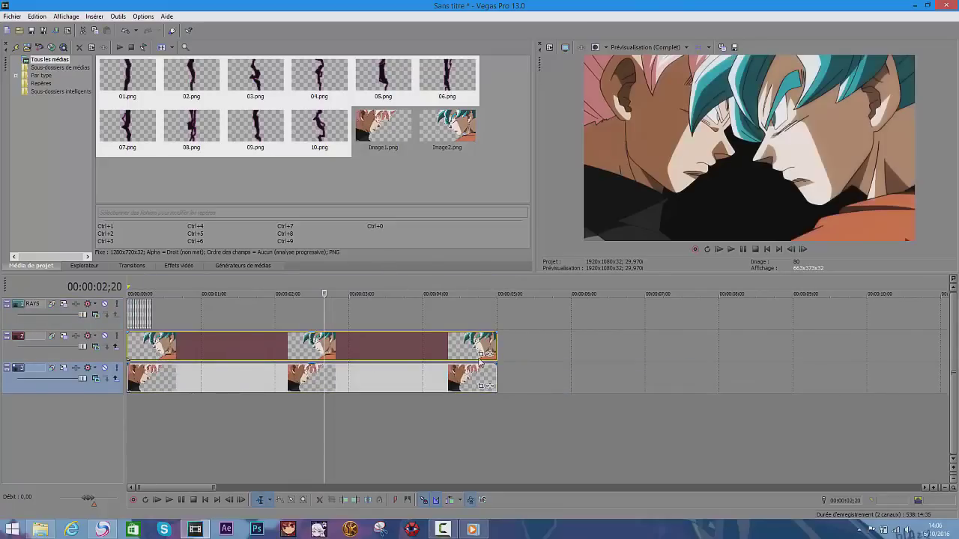
pyautogui.click(480, 354)
pyautogui.click(97, 450)
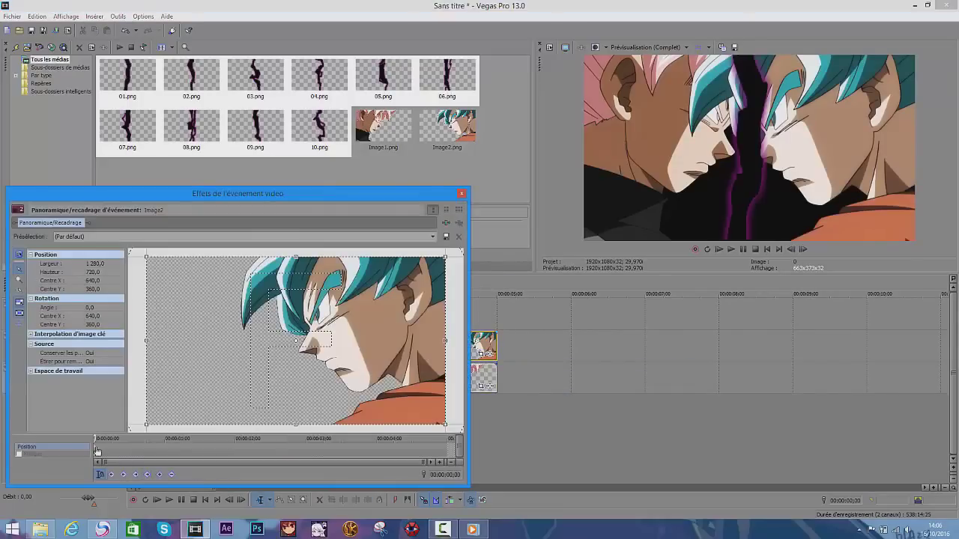
pyautogui.scroll(-2, 294, 357)
pyautogui.scroll(-3, 294, 357)
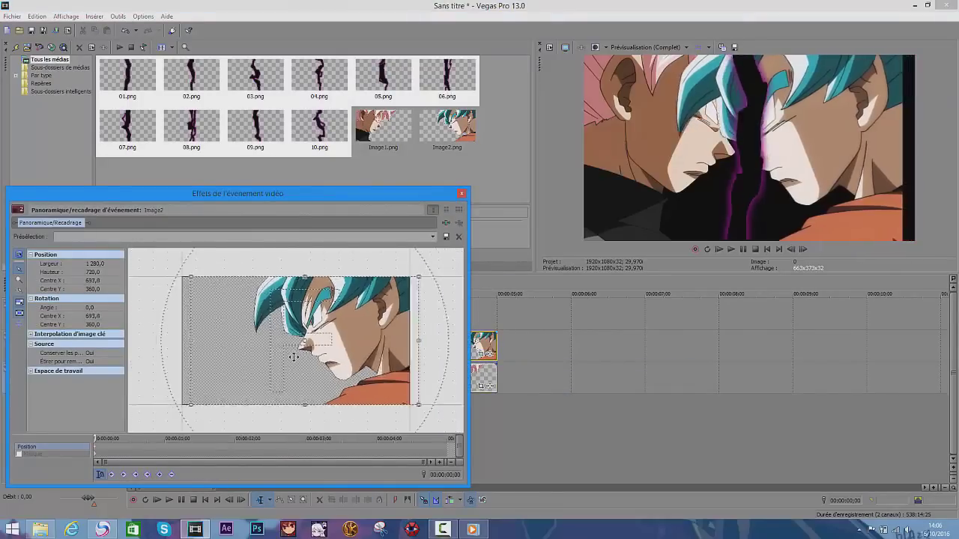
pyautogui.scroll(-3, 294, 358)
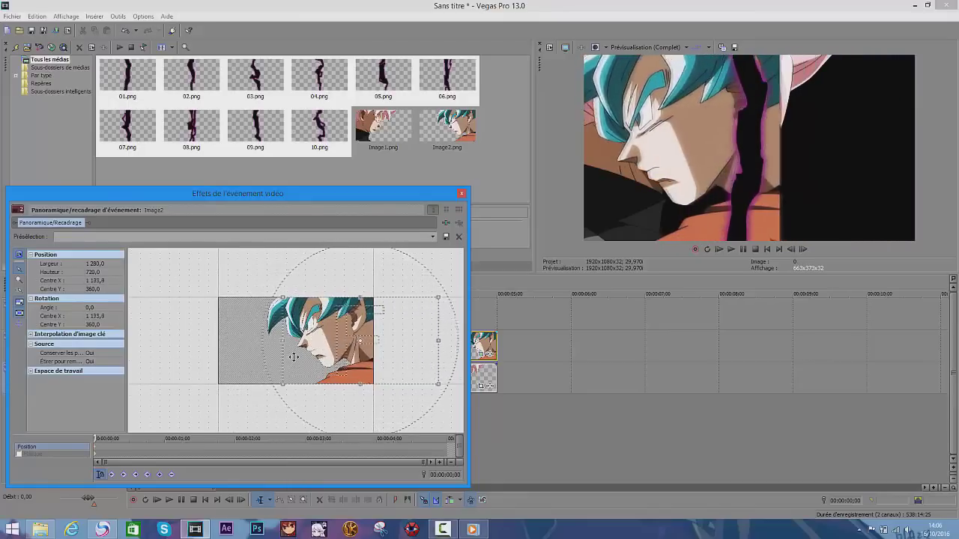
pyautogui.scroll(-2, 294, 358)
pyautogui.scroll(-2, 294, 358)
pyautogui.scroll(-1, 294, 357)
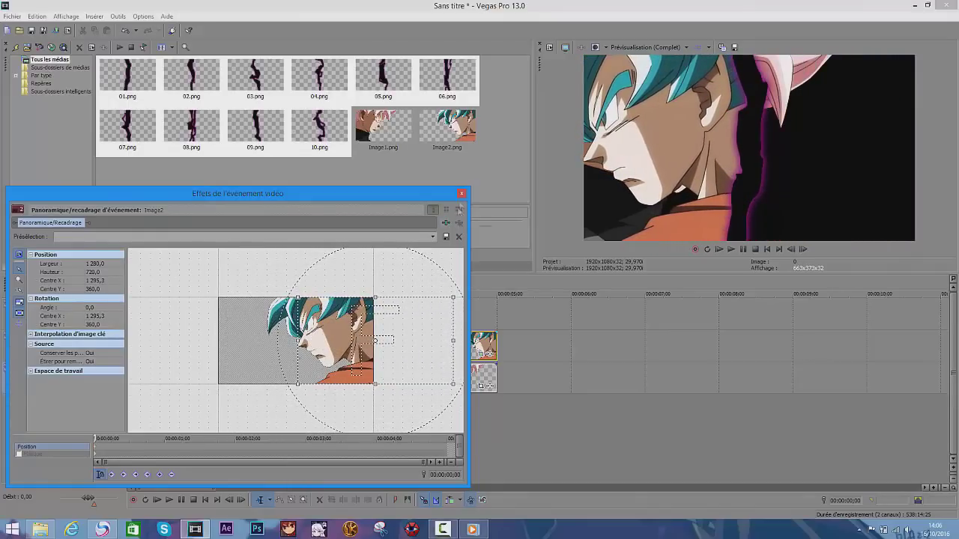
pyautogui.click(461, 194)
# Shift Goku Black to the right half by adjusting Centre X in Event Pan/Crop.
pyautogui.click(489, 385)
pyautogui.moveTo(270, 361); pyautogui.dragTo(274, 359)
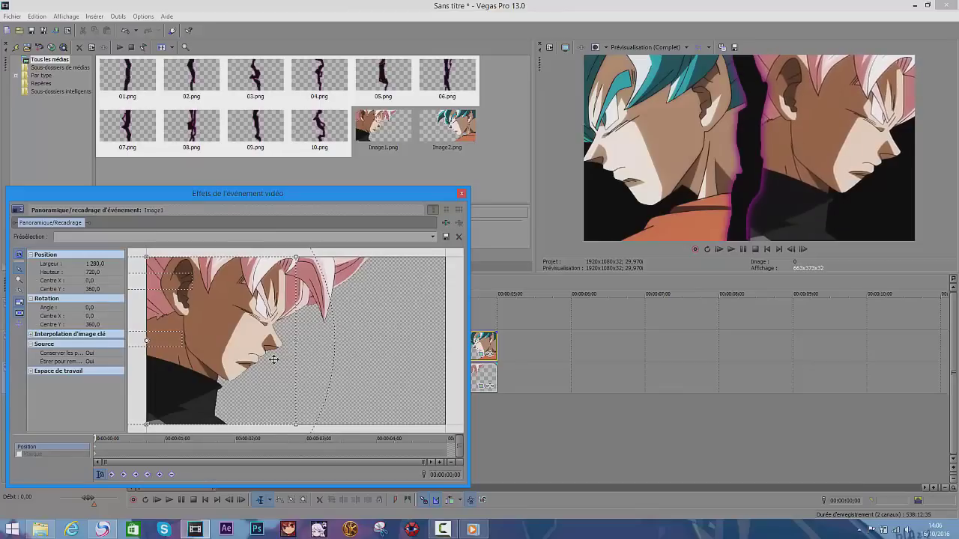
pyautogui.moveTo(274, 359); pyautogui.dragTo(274, 359)
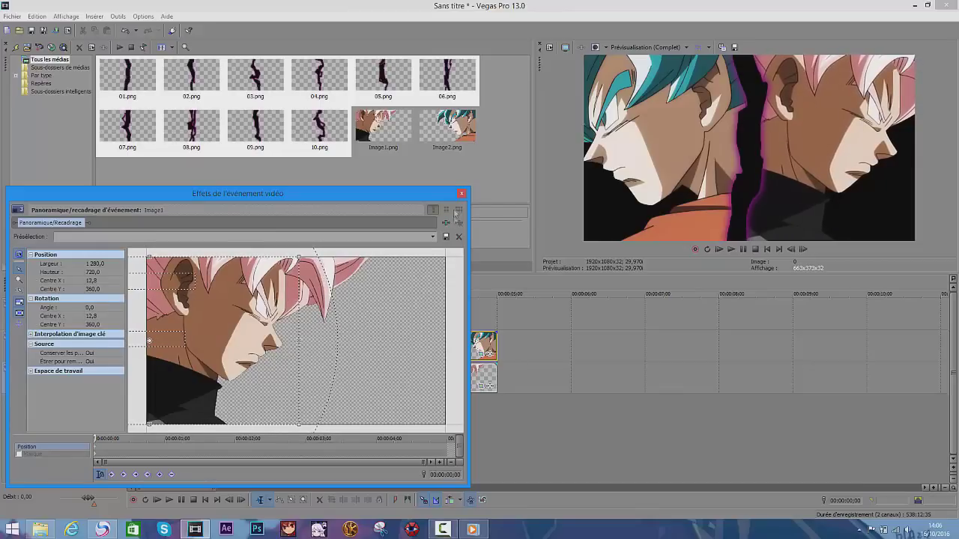
pyautogui.click(461, 194)
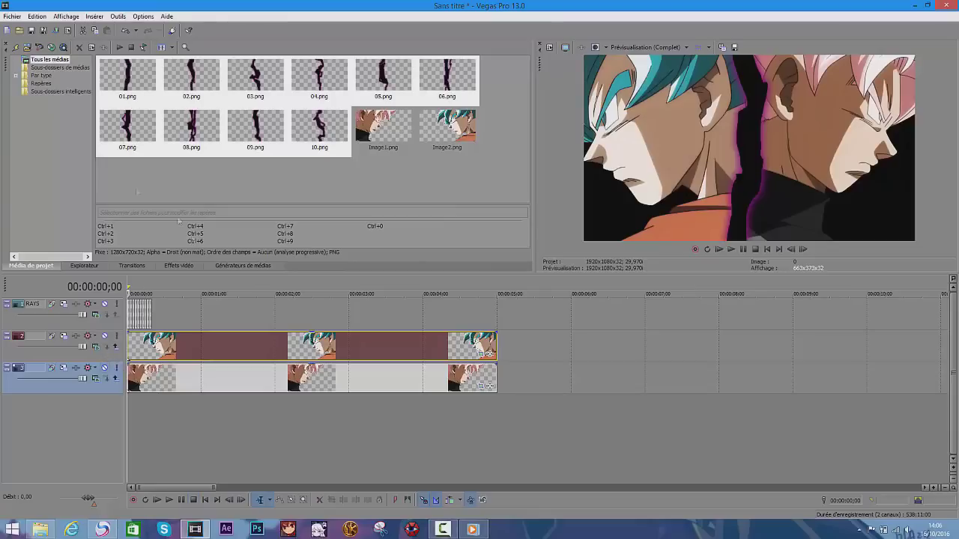
# Paste copies of the crack sequence along the RAYS track to about 5 seconds.
pyautogui.click(130, 316)
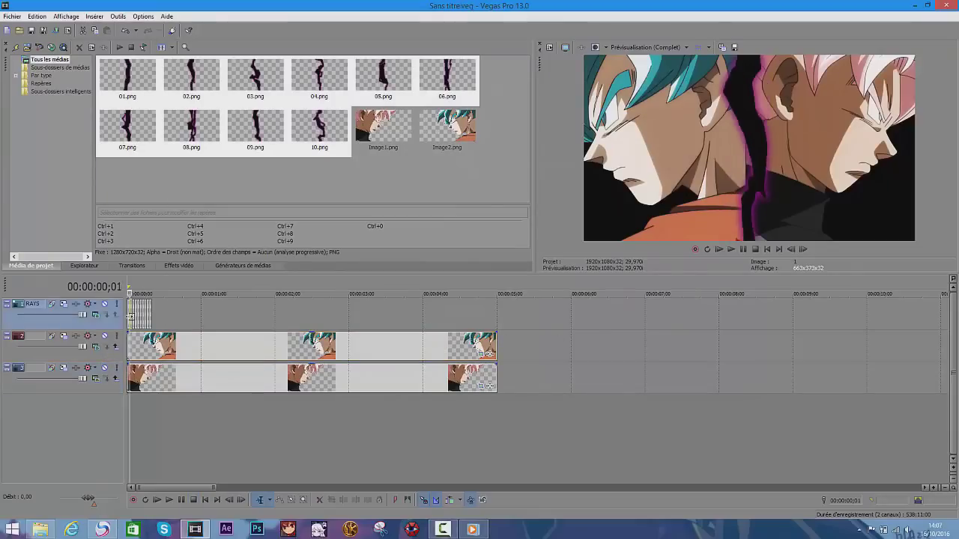
pyautogui.scroll(2, 312, 388)
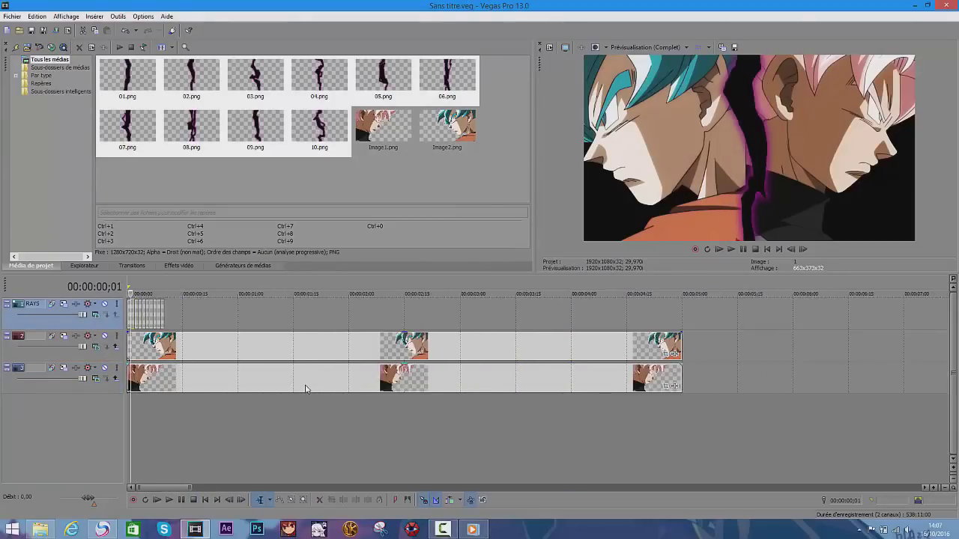
pyautogui.scroll(4, 311, 388)
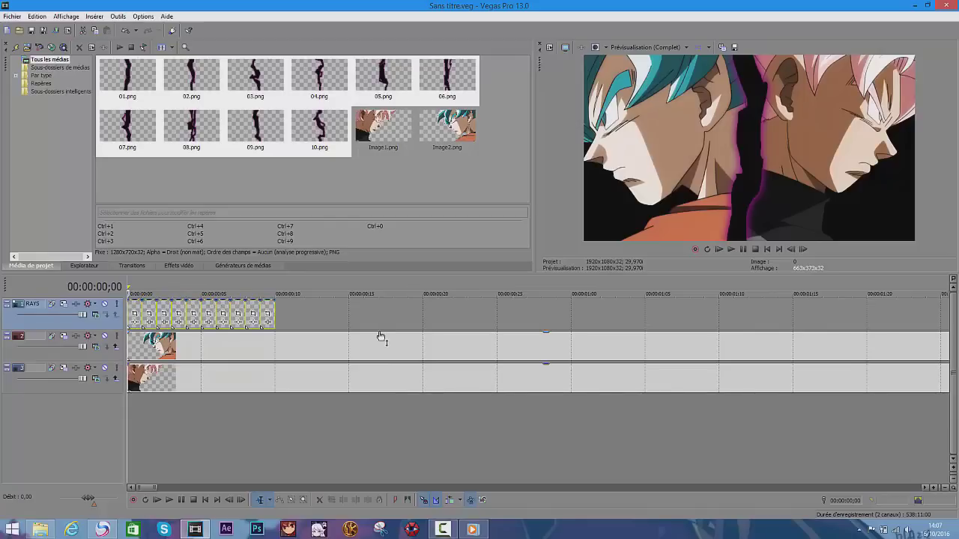
pyautogui.scroll(-3, 304, 342)
pyautogui.hotkey('ctrl', 'v')
pyautogui.hotkey('ctrl', 'v')
pyautogui.hotkey('ctrl', 'v')
pyautogui.scroll(-2, 297, 346)
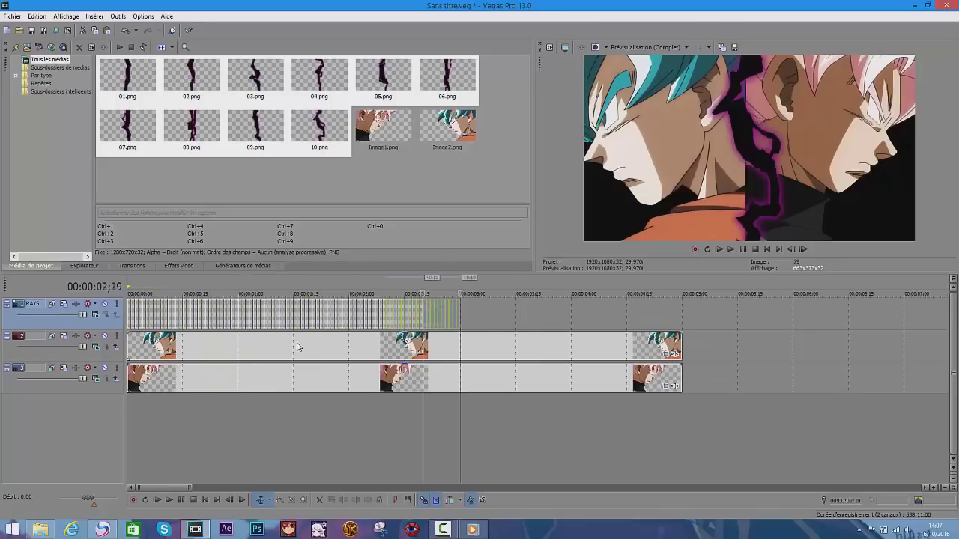
# Return the playhead to the beginning and start playback of the edit.
pyautogui.click(206, 500)
pyautogui.scroll(-2, 210, 352)
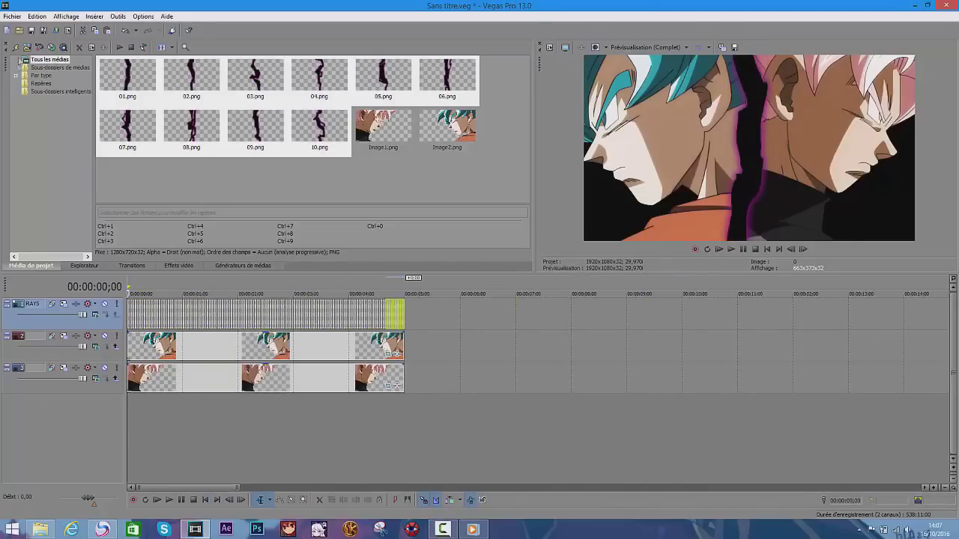
pyautogui.scroll(2, 288, 424)
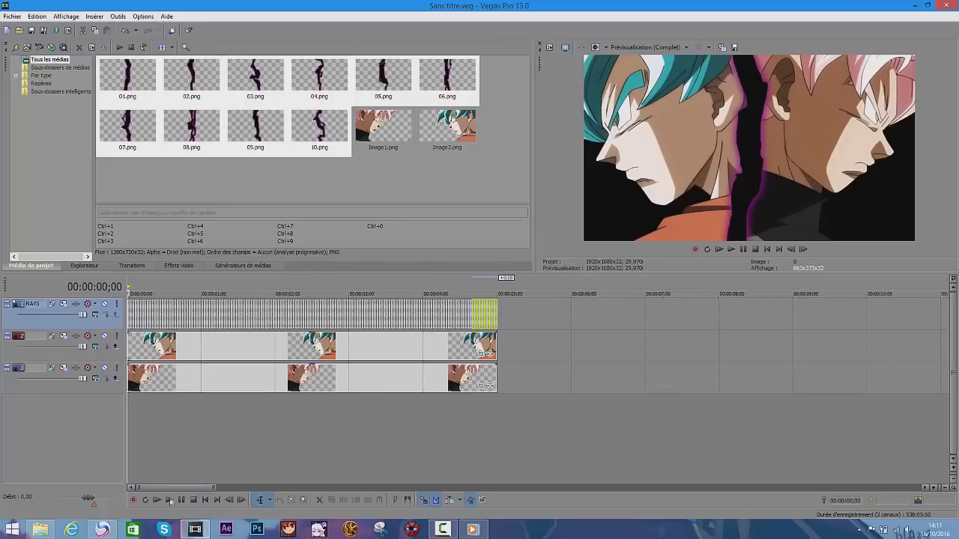
pyautogui.click(170, 501)
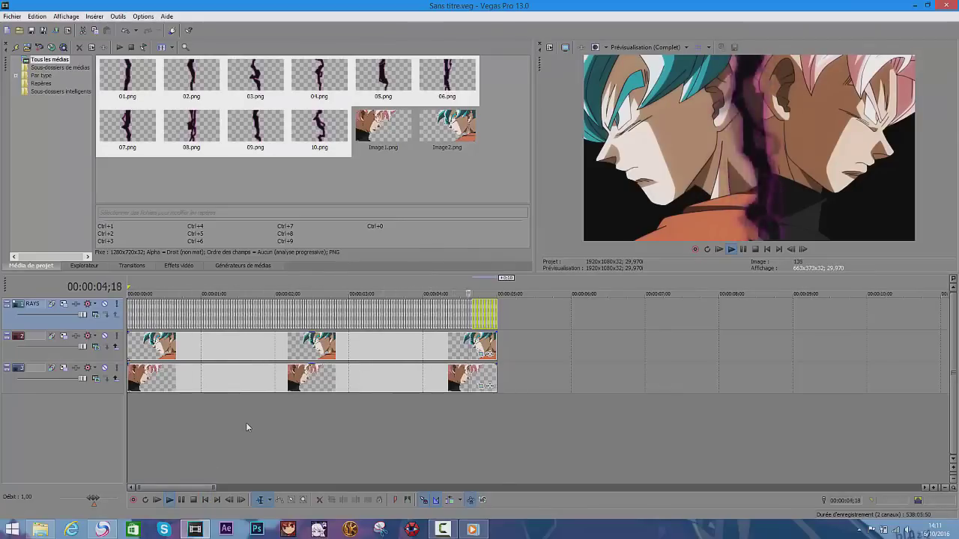
# Mark a loop region over the opening seconds of the edit on the timeline ruler.
pyautogui.moveTo(245, 424)
pyautogui.mouseDown()
pyautogui.moveTo(129, 434)
pyautogui.moveTo(495, 430)
pyautogui.mouseUp()
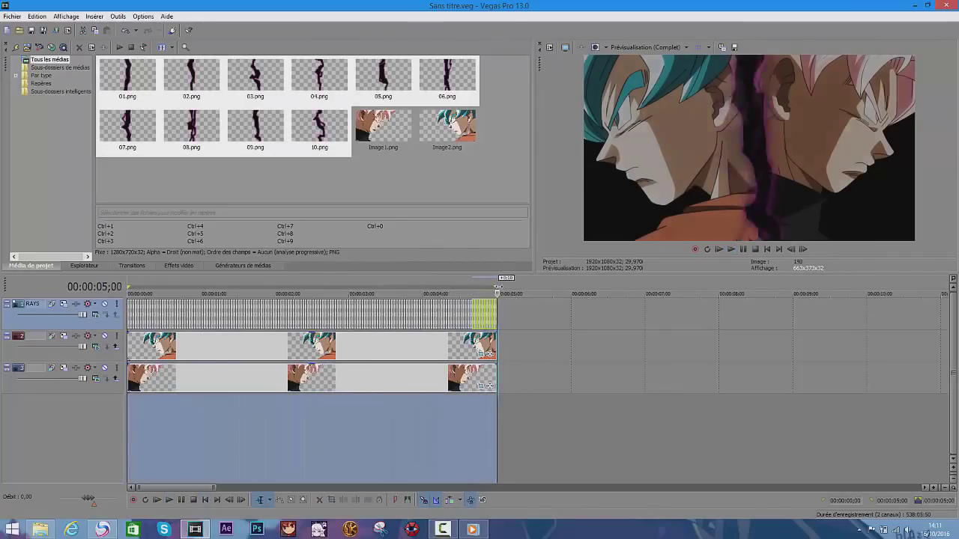